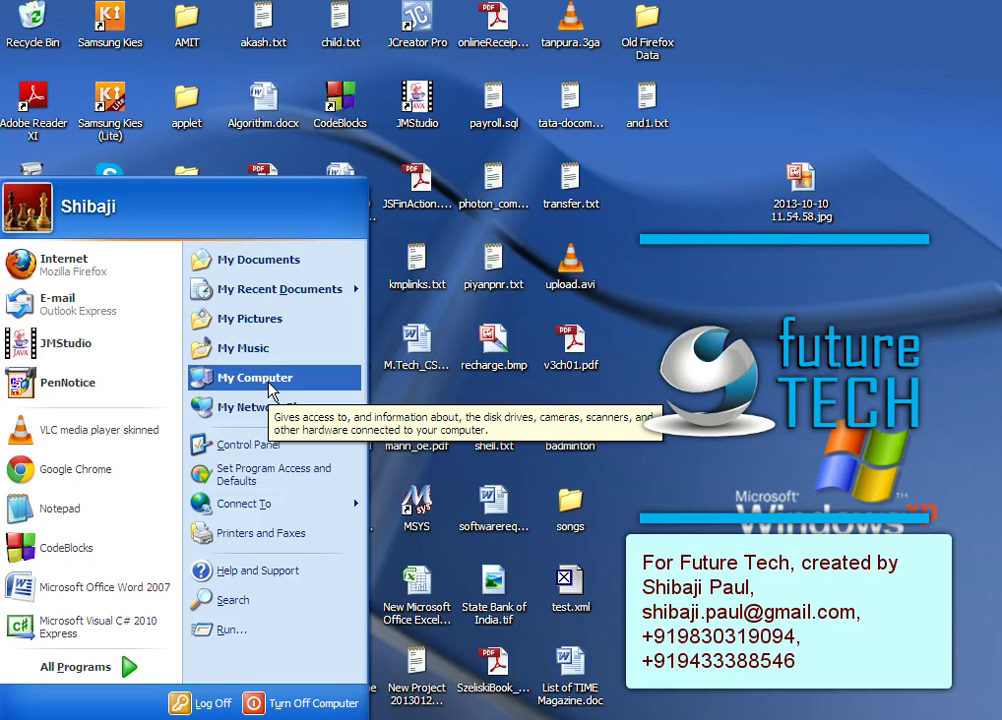
Open My Computer from the Start menu
click(269, 384)
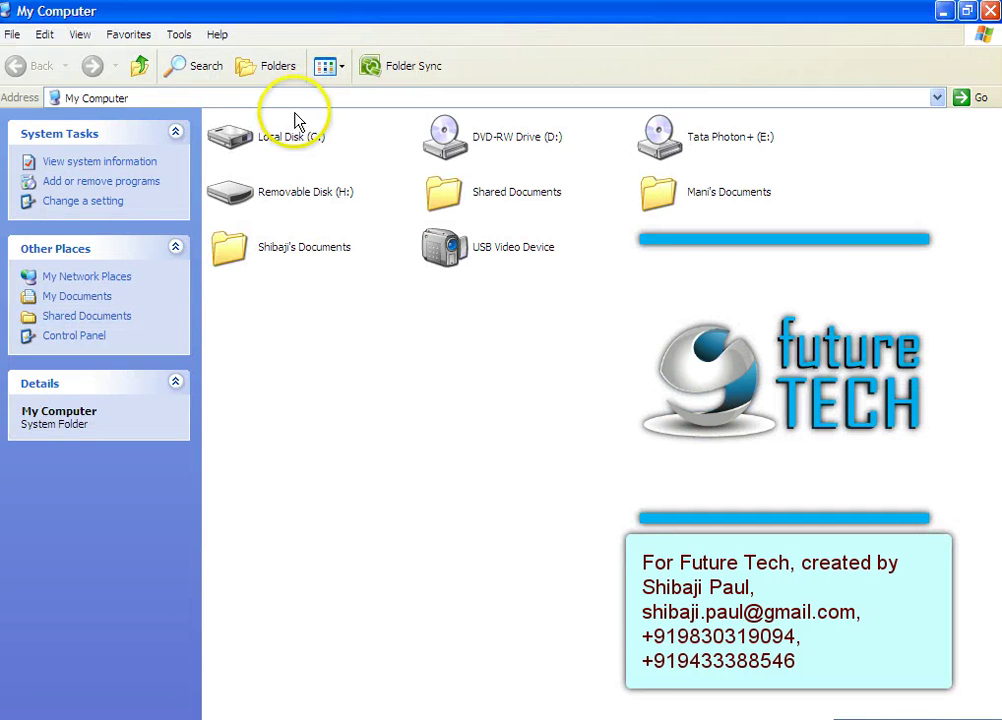
Browse to C:\Program Files\Java\jdk1.7.0_25 and select its full path in the Address bar
double_click(288, 137)
double_click(691, 195)
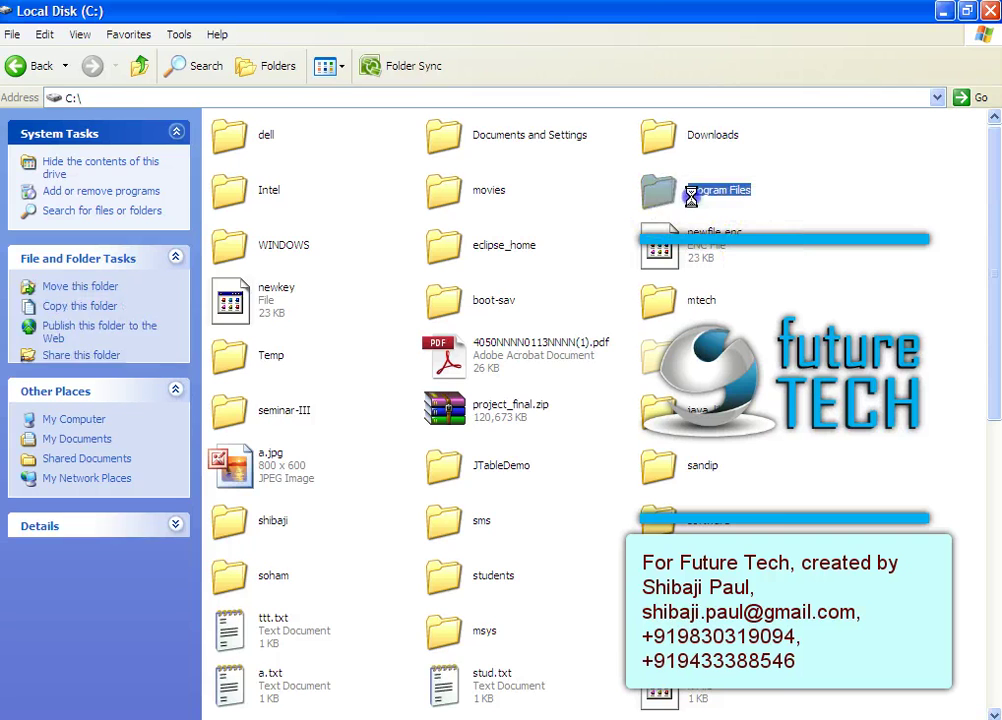
key(j)
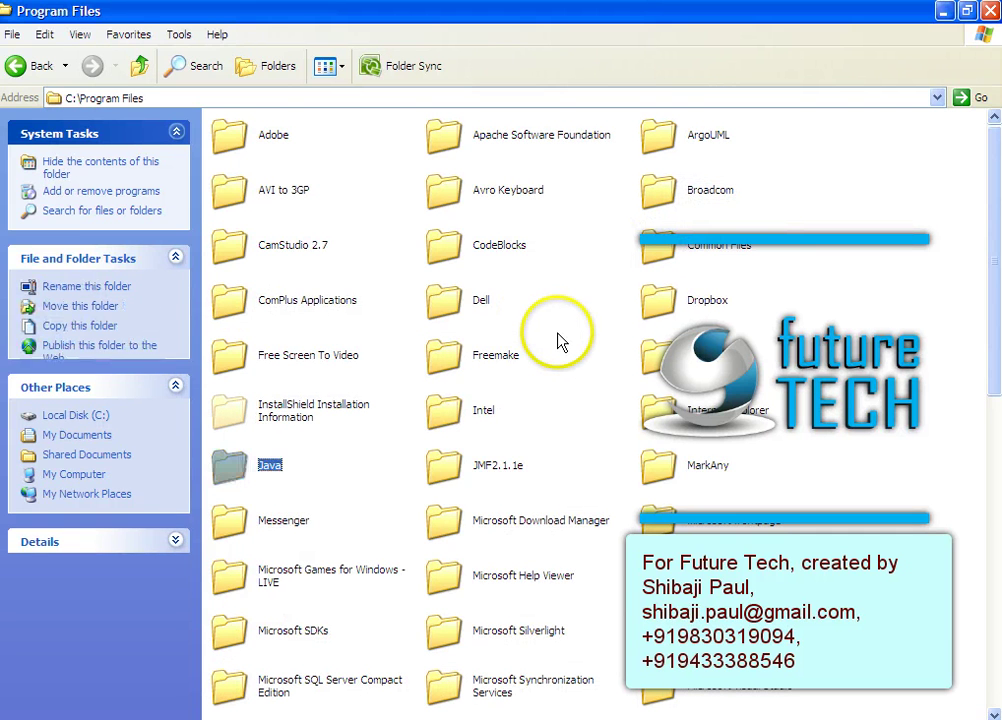
key(Return)
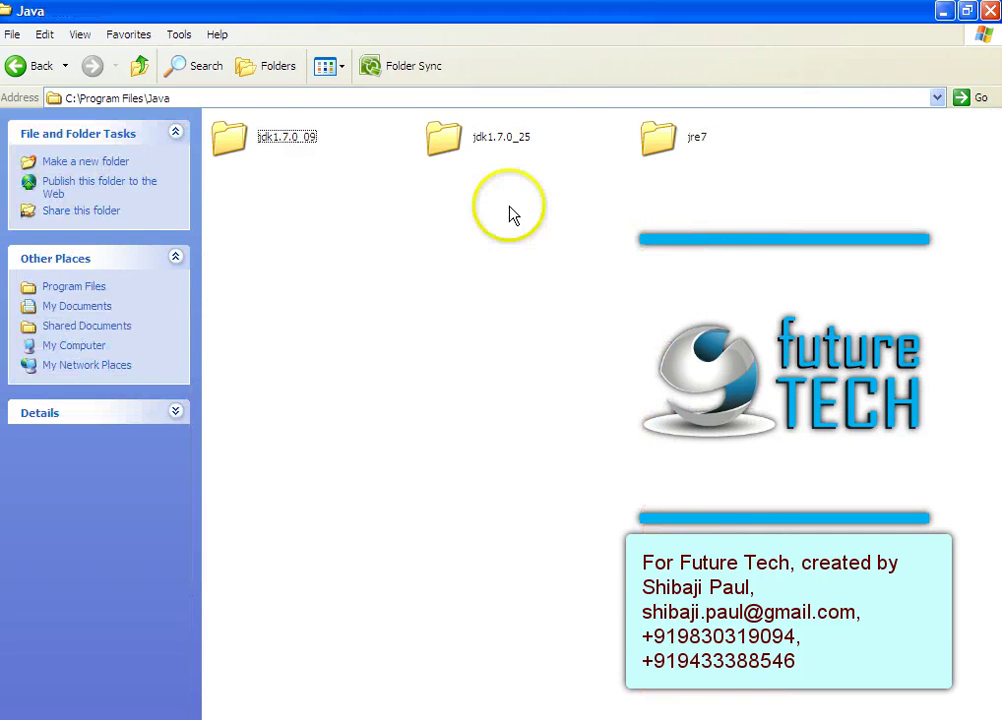
click(522, 256)
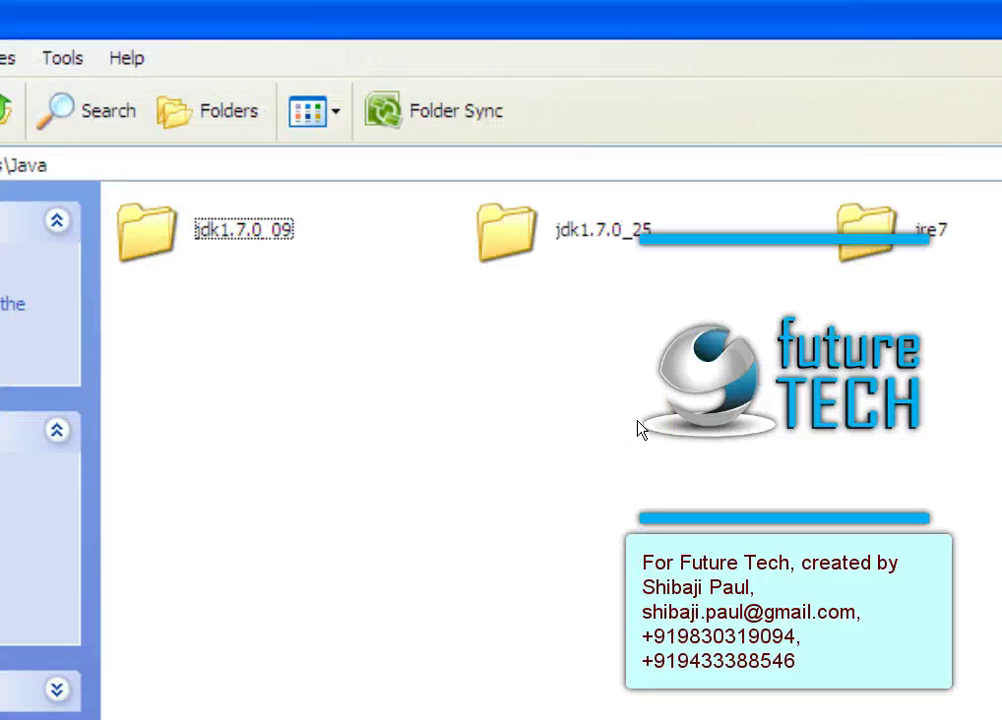
click(563, 230)
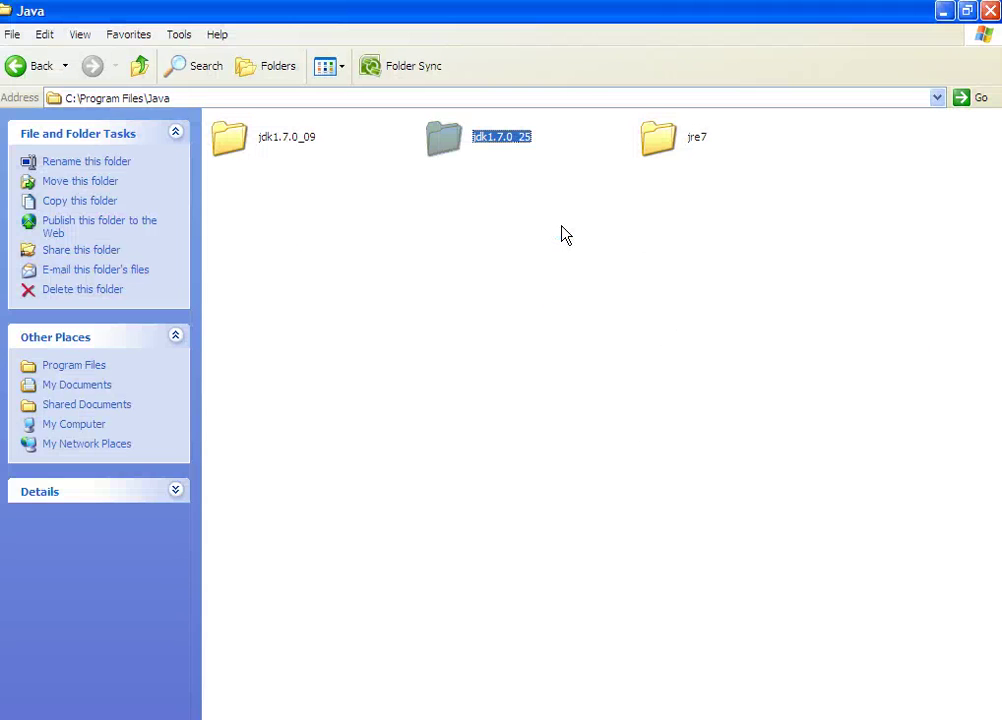
double_click(477, 141)
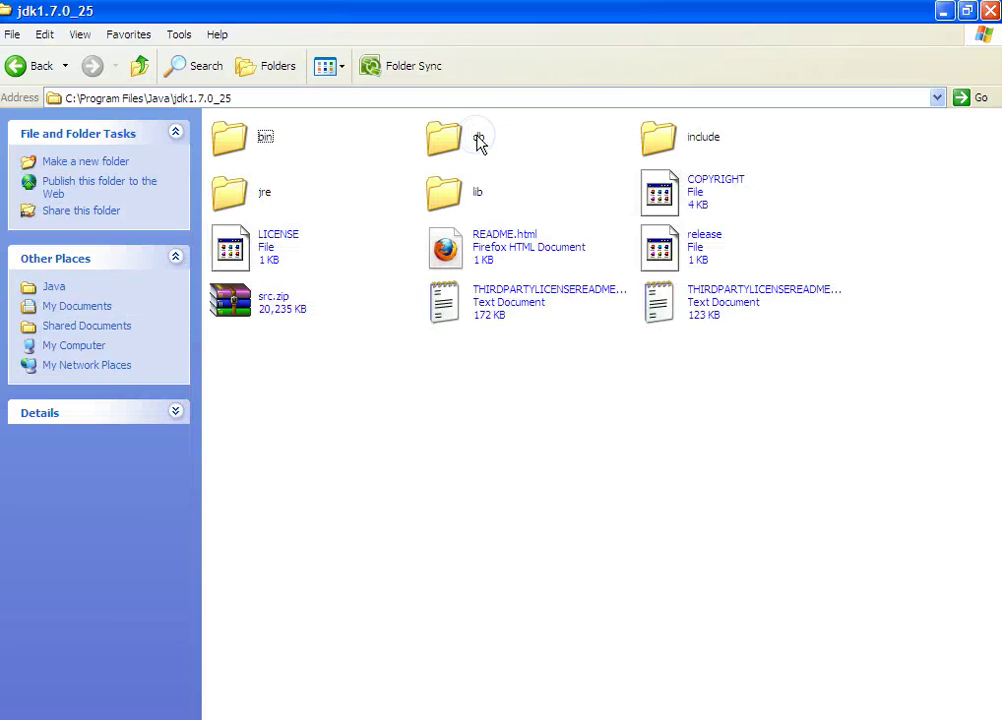
click(283, 97)
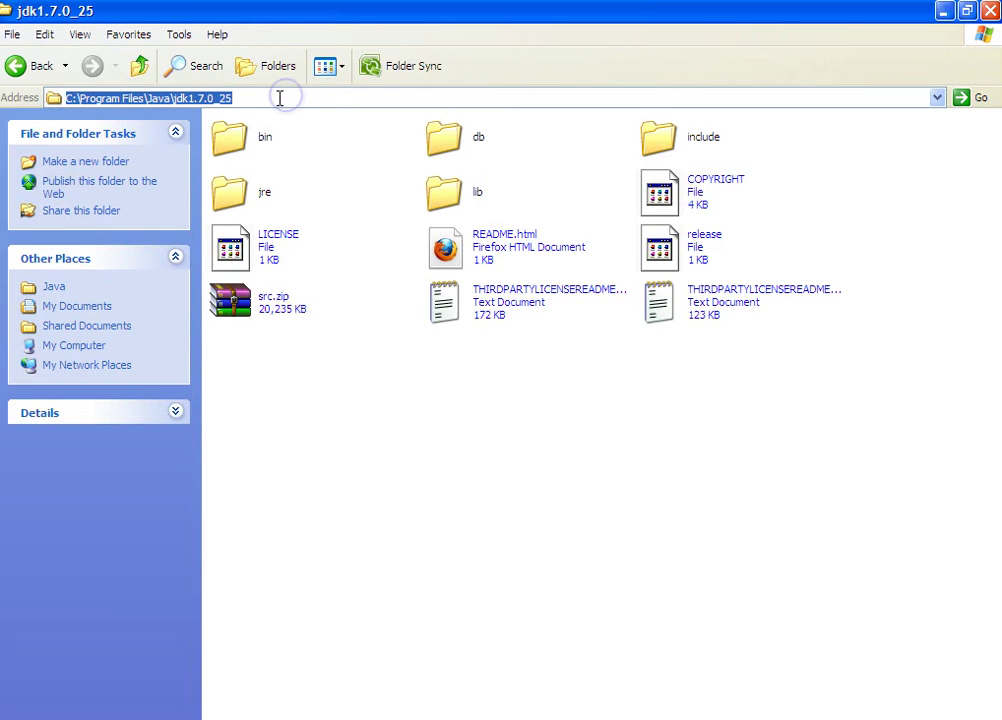
click(247, 102)
drag(247, 102, 42, 105)
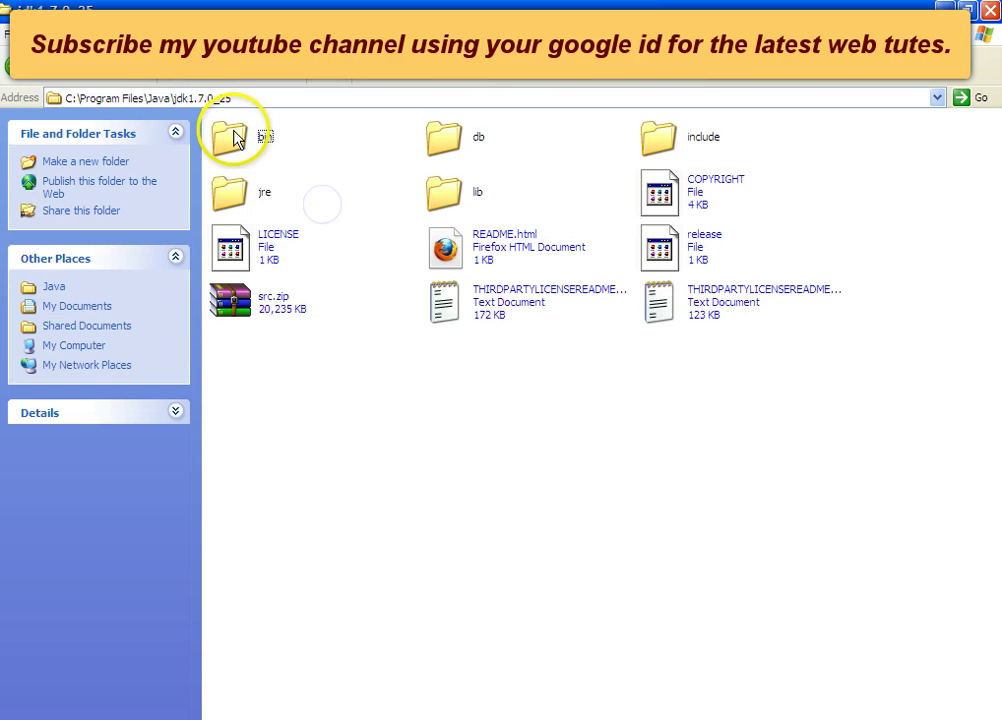
Open the bin folder and point out javac.exe and java.exe
double_click(420, 252)
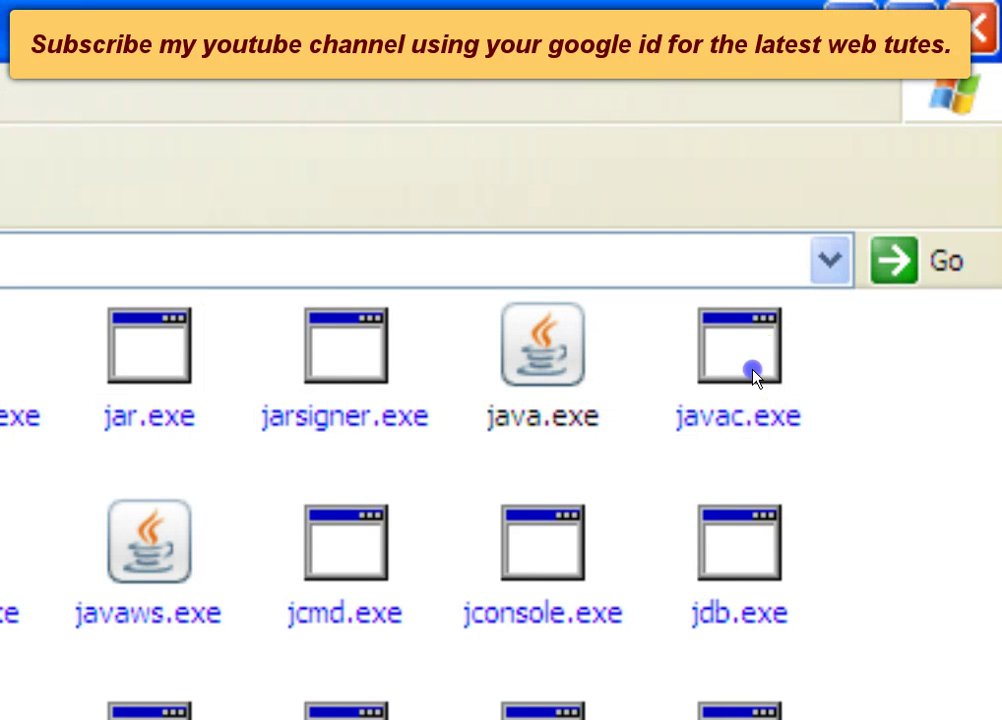
click(909, 141)
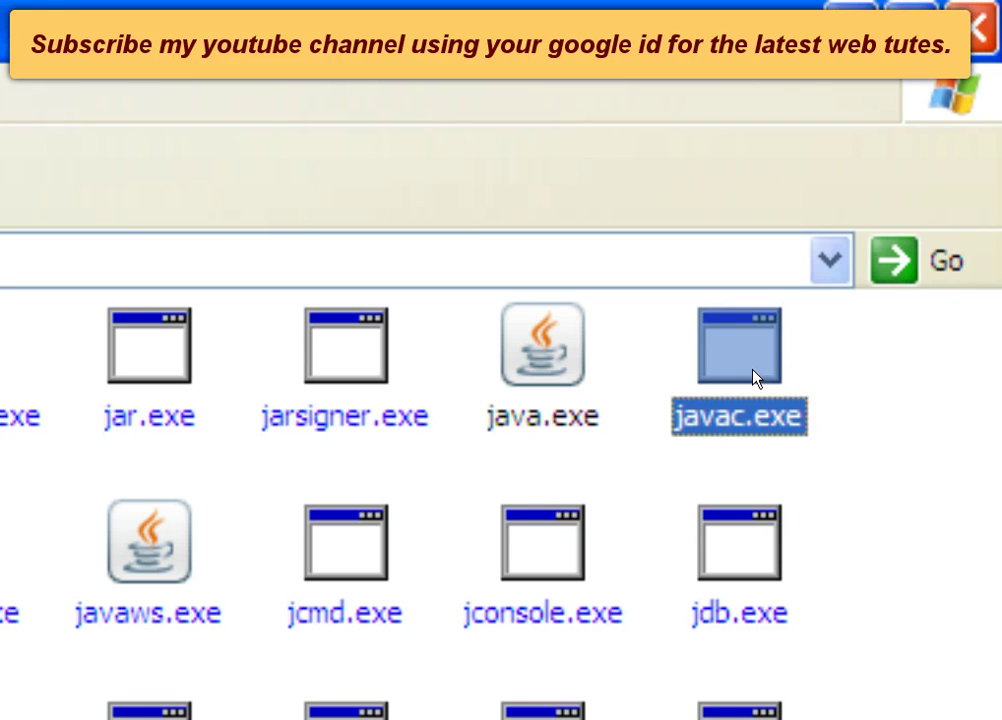
click(565, 368)
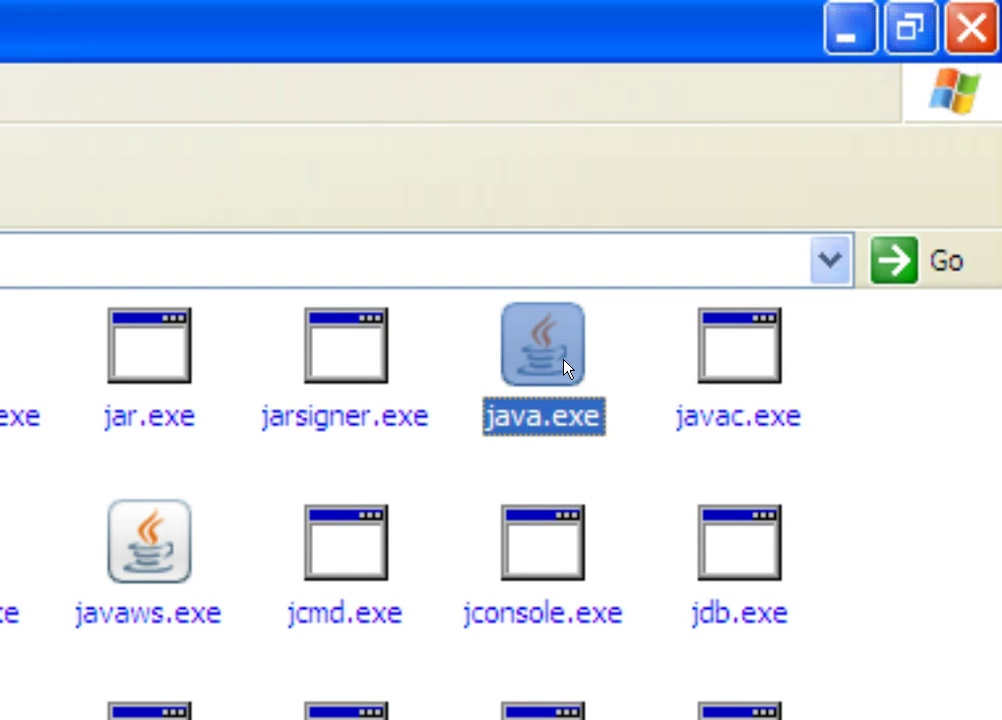
click(780, 438)
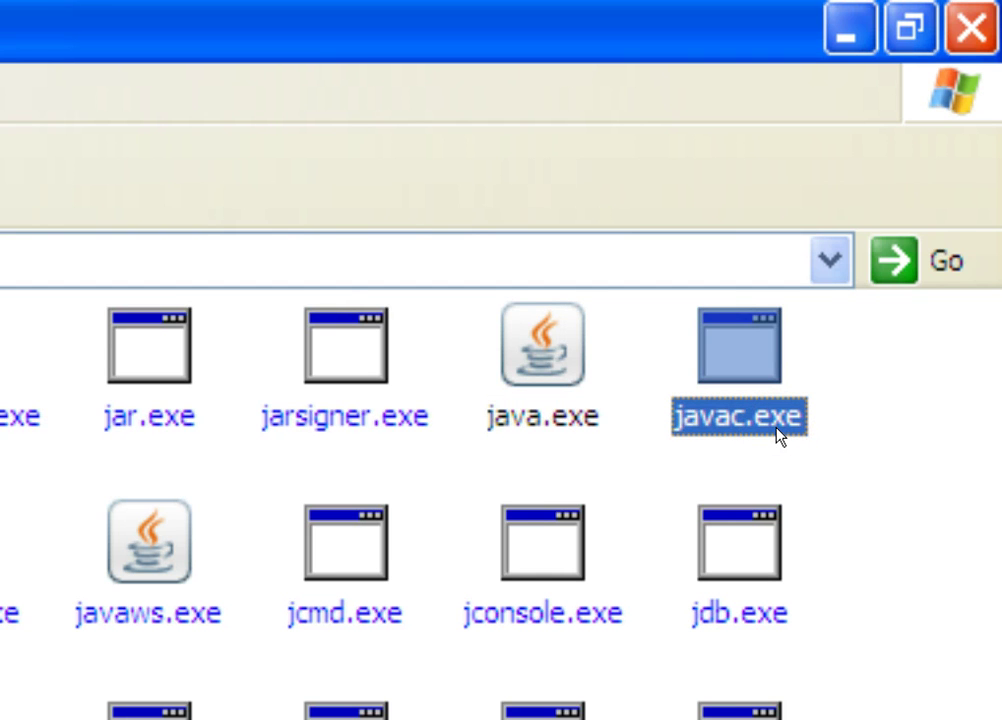
click(507, 338)
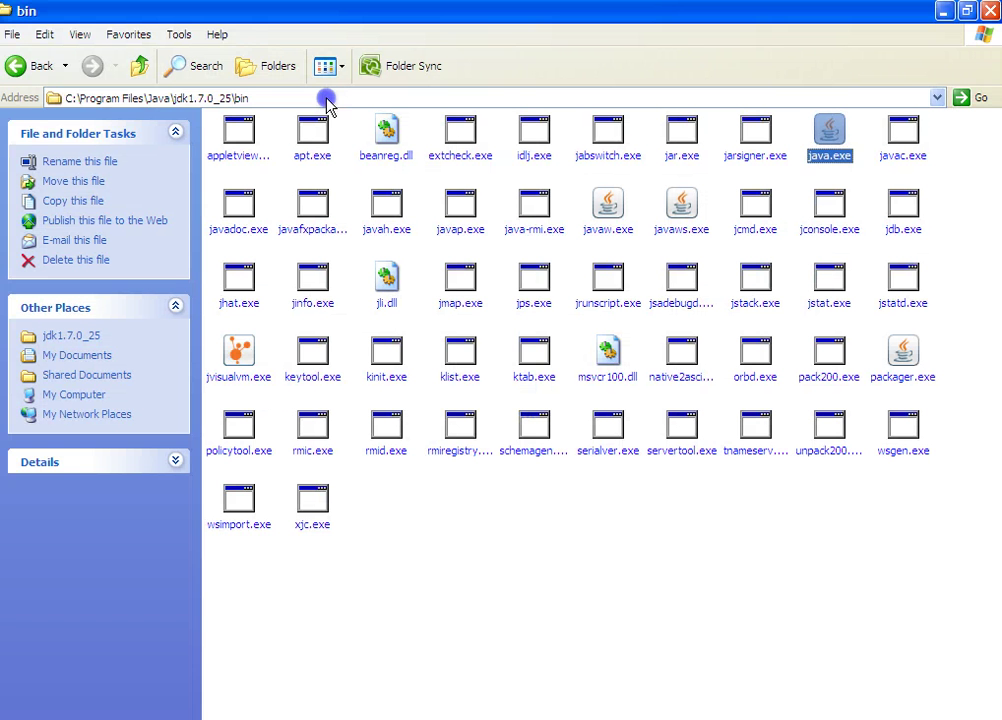
Select and copy the path C:\Program Files\Java\jdk1.7.0_25\bin from the Address bar
click(326, 98)
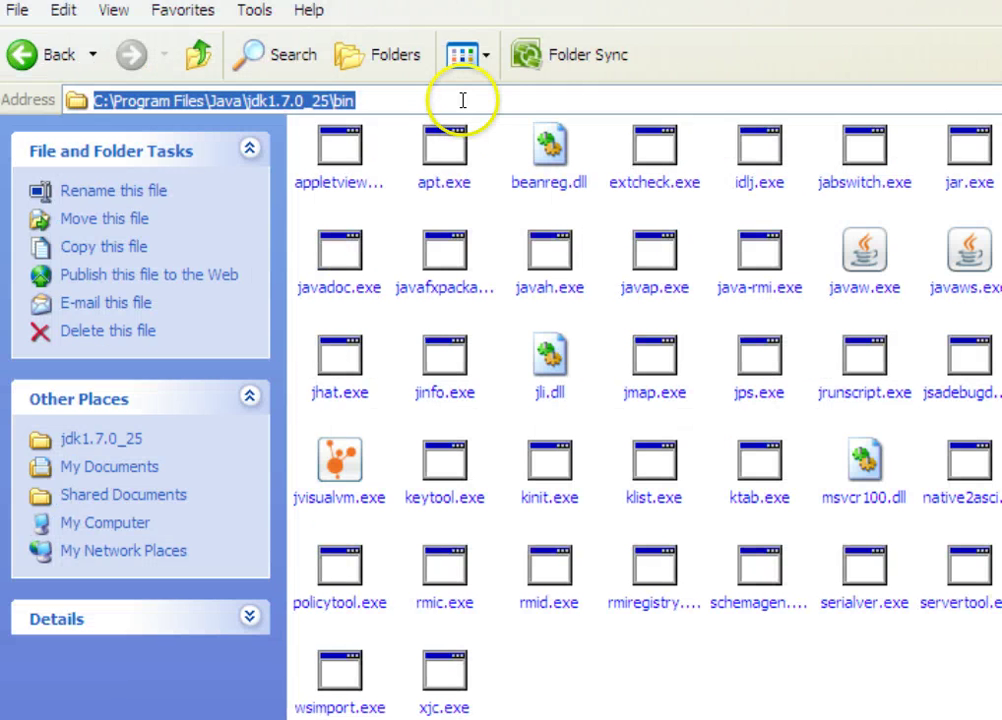
click(326, 98)
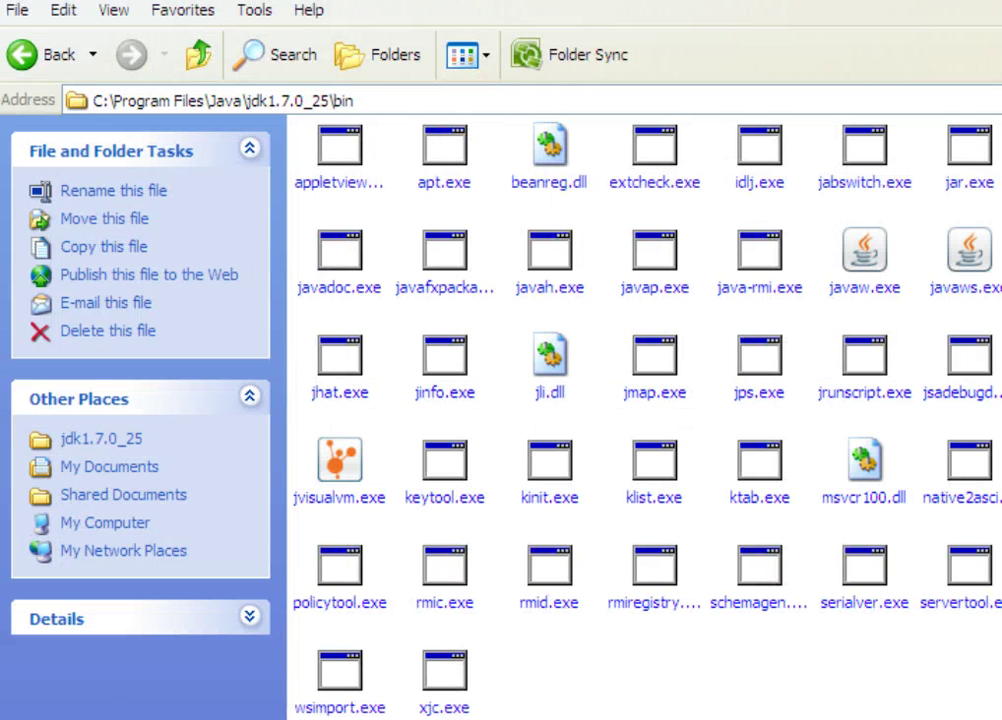
click(372, 96)
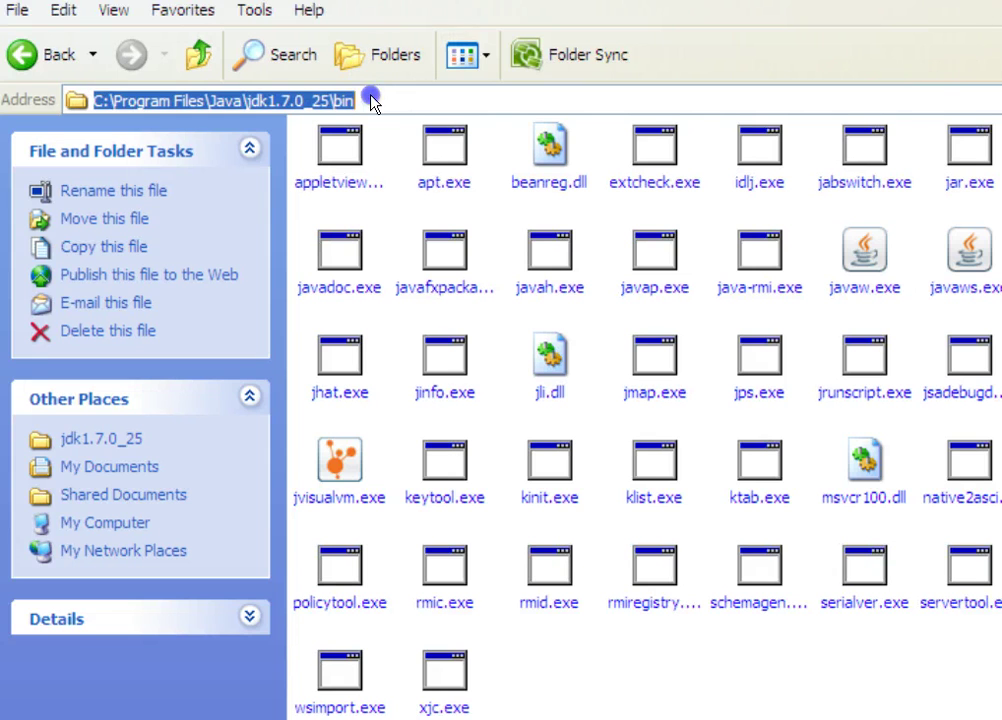
click(396, 103)
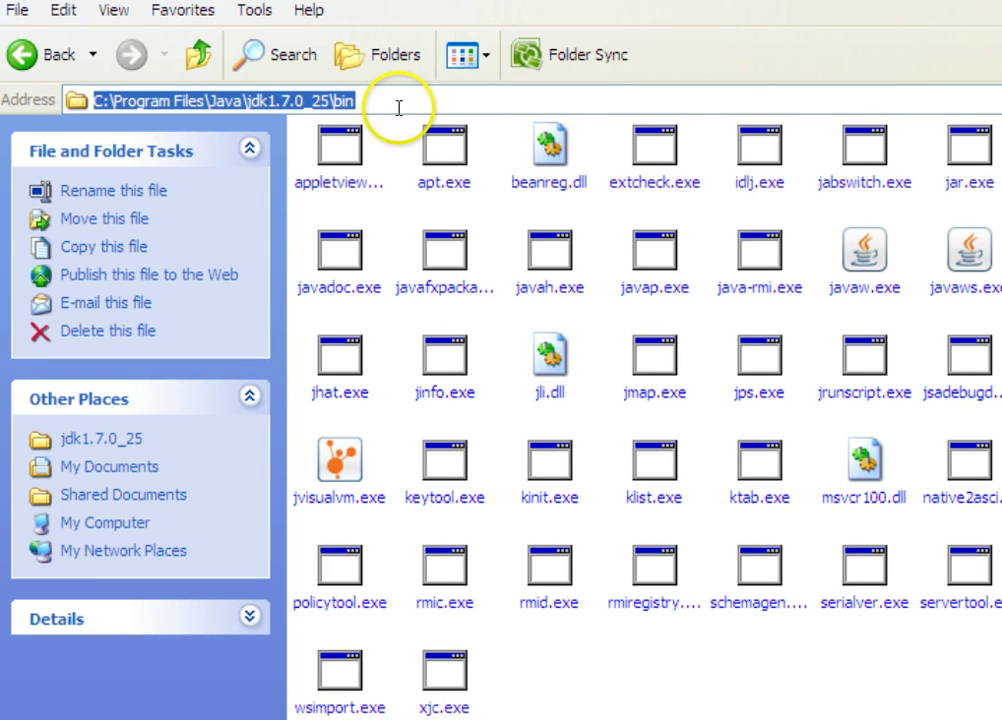
key(ctrl+a)
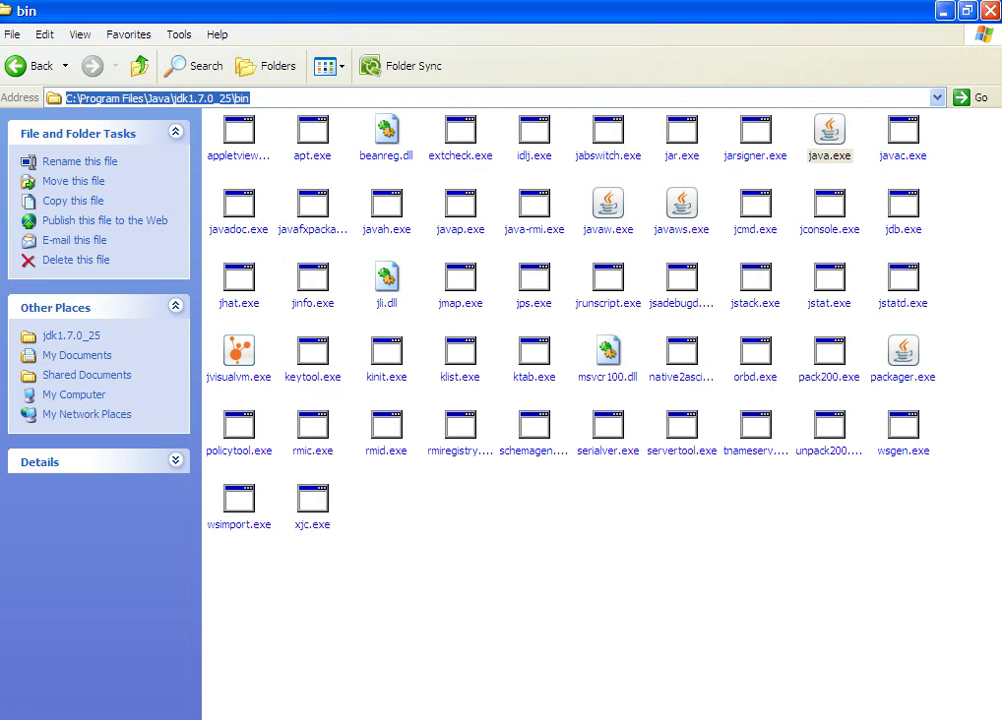
key(super)
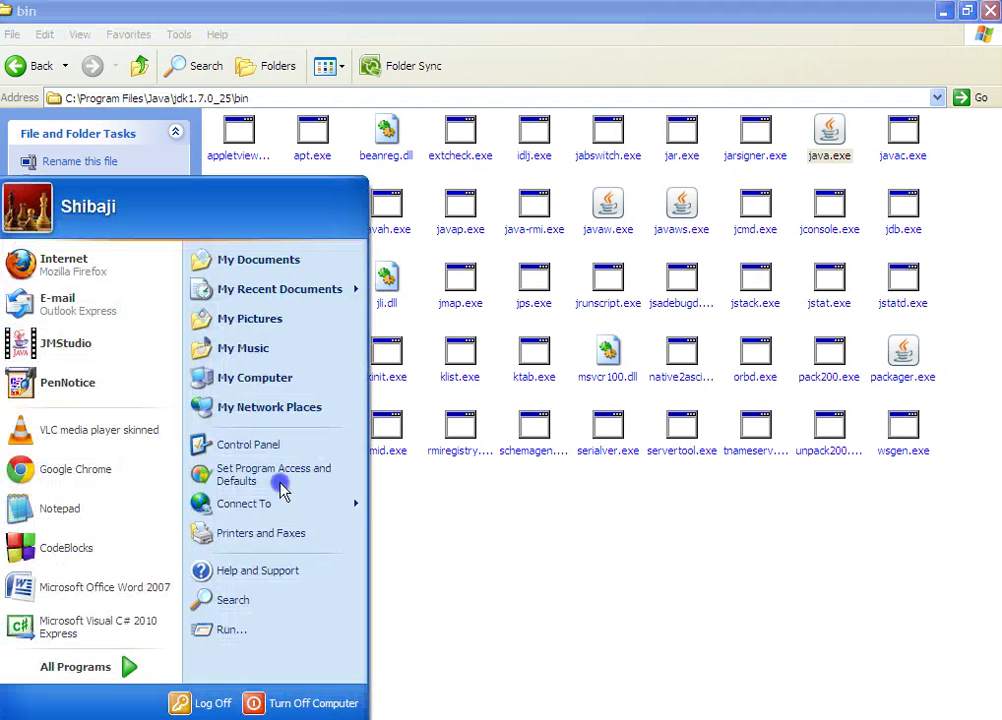
From My Computer's Properties Advanced tab, open Environment Variables and select the system Path variable
right_click(305, 388)
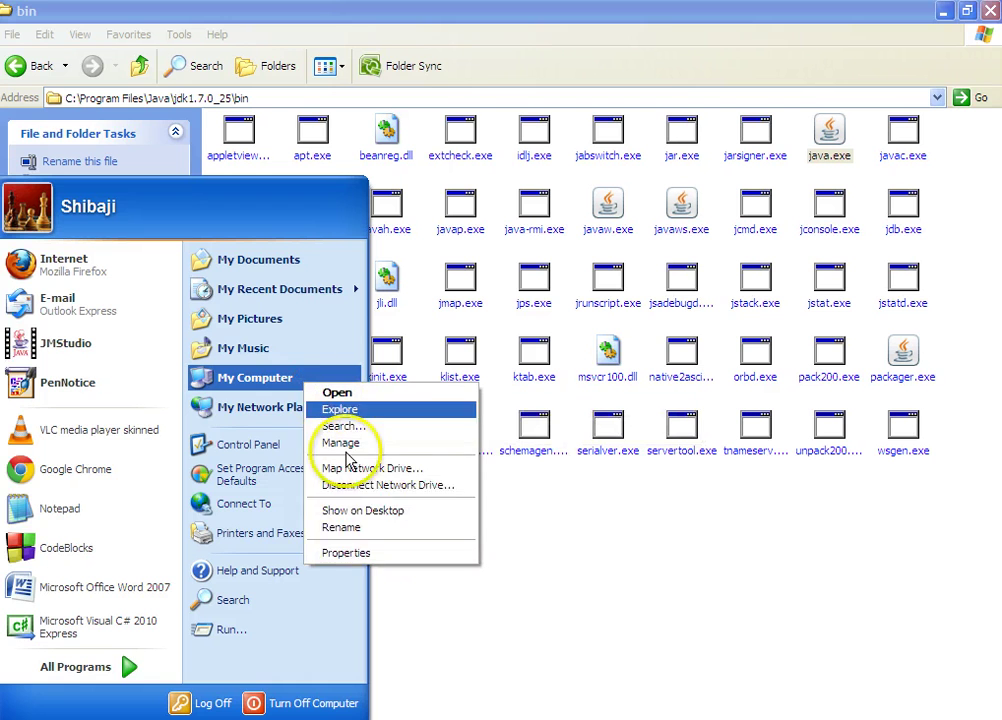
click(352, 553)
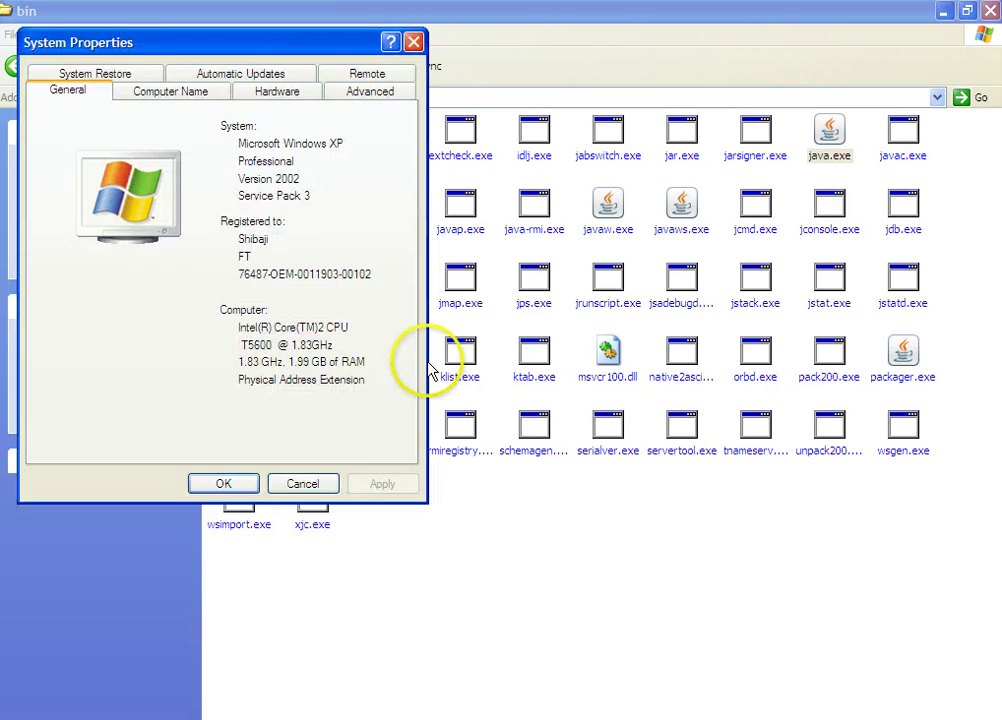
key(ctrl+Tab)
key(ctrl+Tab)
key(ctrl+Tab)
key(alt+n)
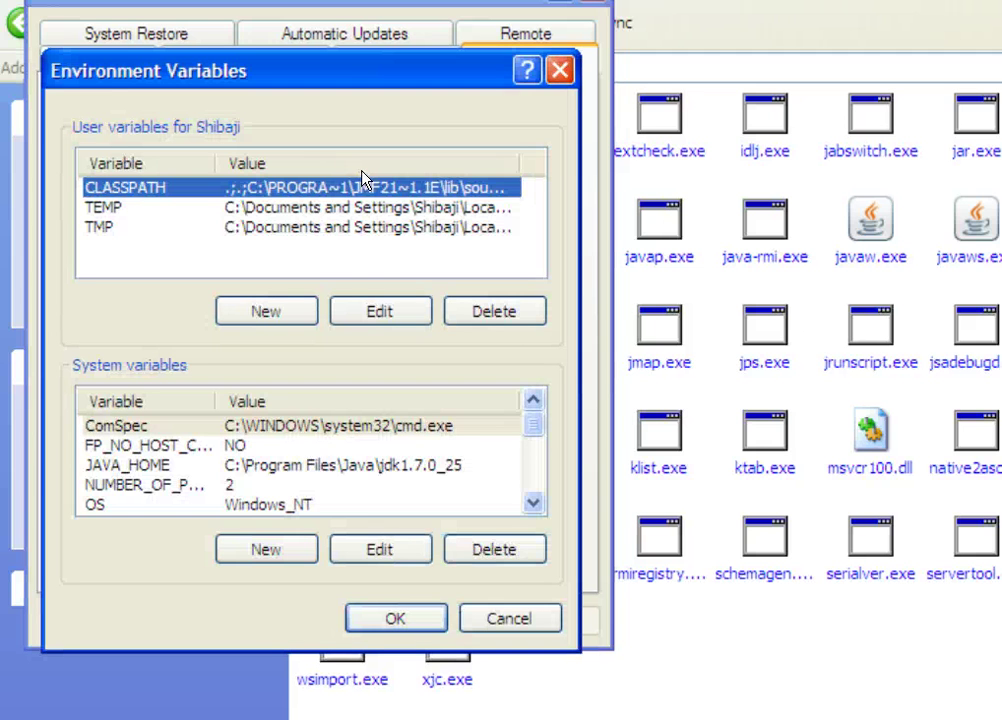
scroll(300, 465, down, 1)
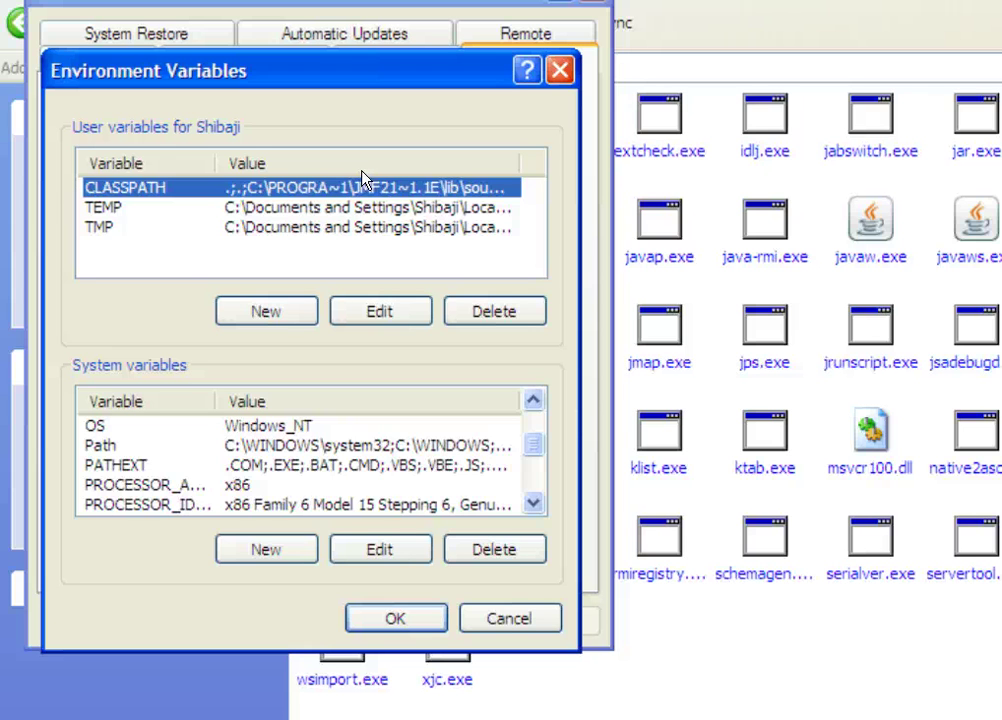
click(150, 445)
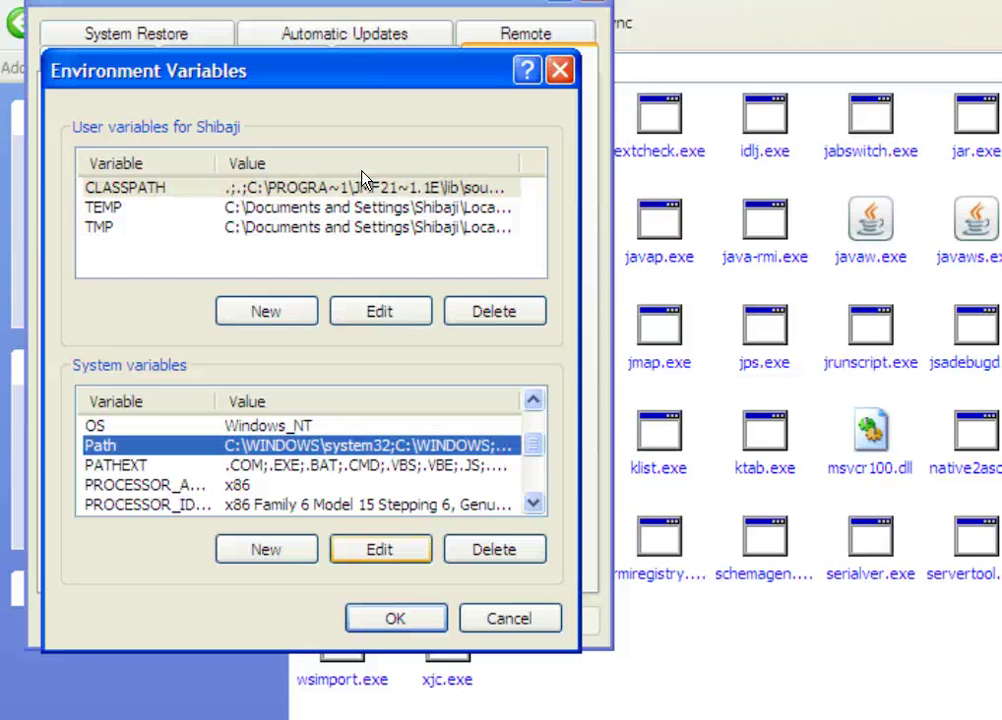
click(380, 549)
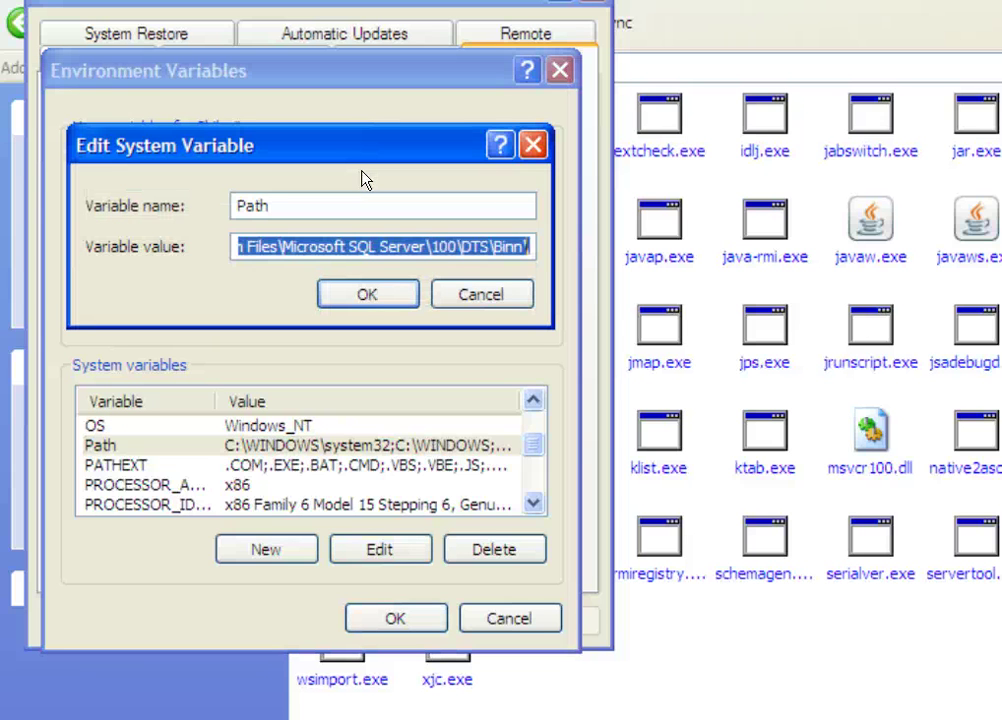
key(End)
key(shift+Left)
key(shift+Left)
key(shift+Left)
key(shift+Left)
key(shift+Left)
key(shift+Left)
key(shift+Left)
key(shift+Left)
key(shift+Left)
key(shift+Left)
key(shift+Left)
key(shift+Left)
key(shift+Left)
key(shift+Left)
key(shift+Left)
key(shift+Left)
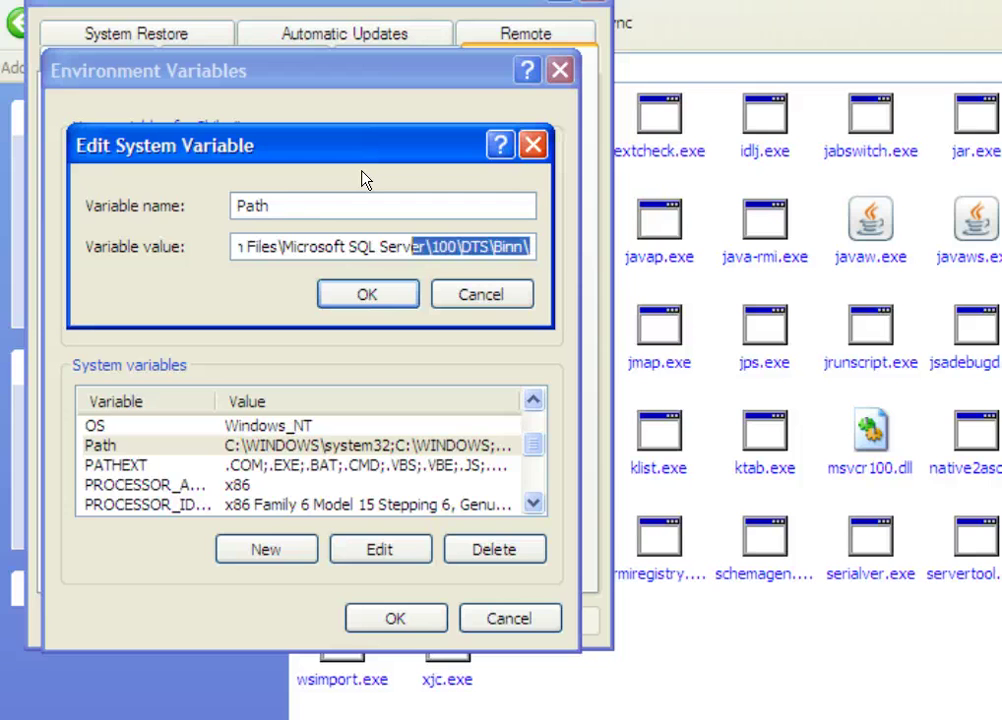
key(shift+Home)
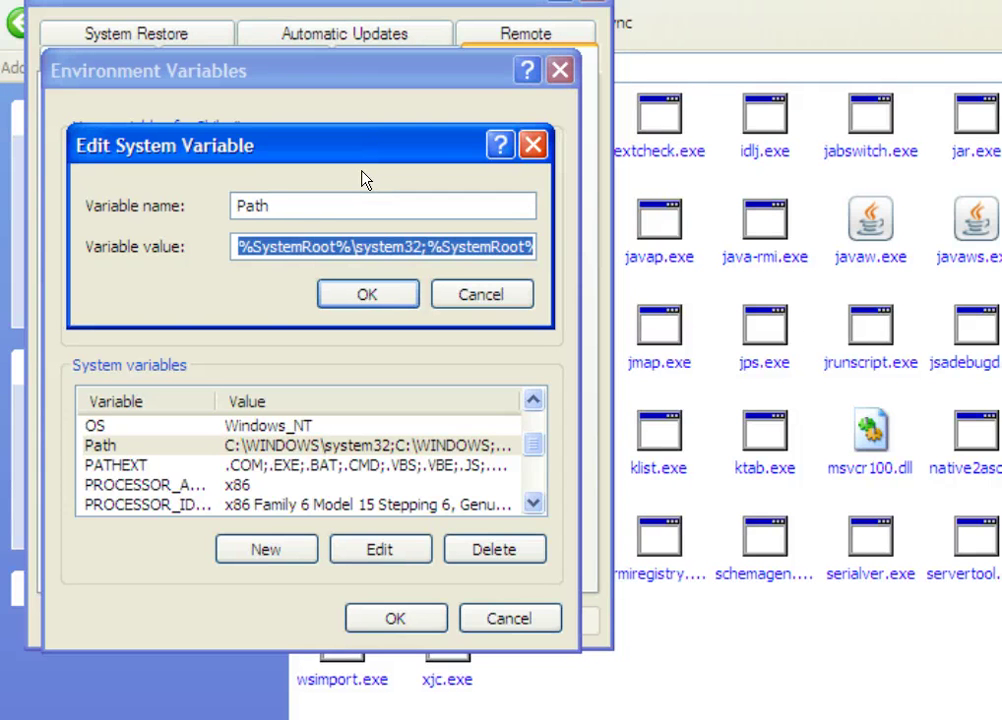
key(Left)
key(Right)
key(Right)
key(Right)
key(Right)
key(Right)
key(Right)
key(Right)
key(Right)
key(Right)
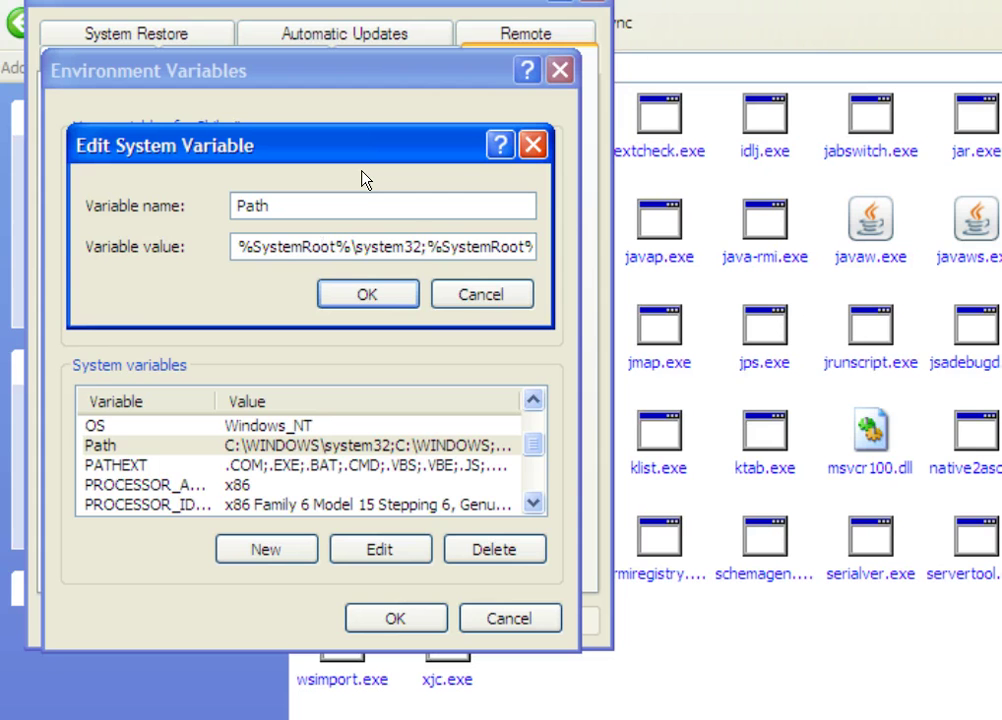
key(Tab)
key(Tab)
key(Return)
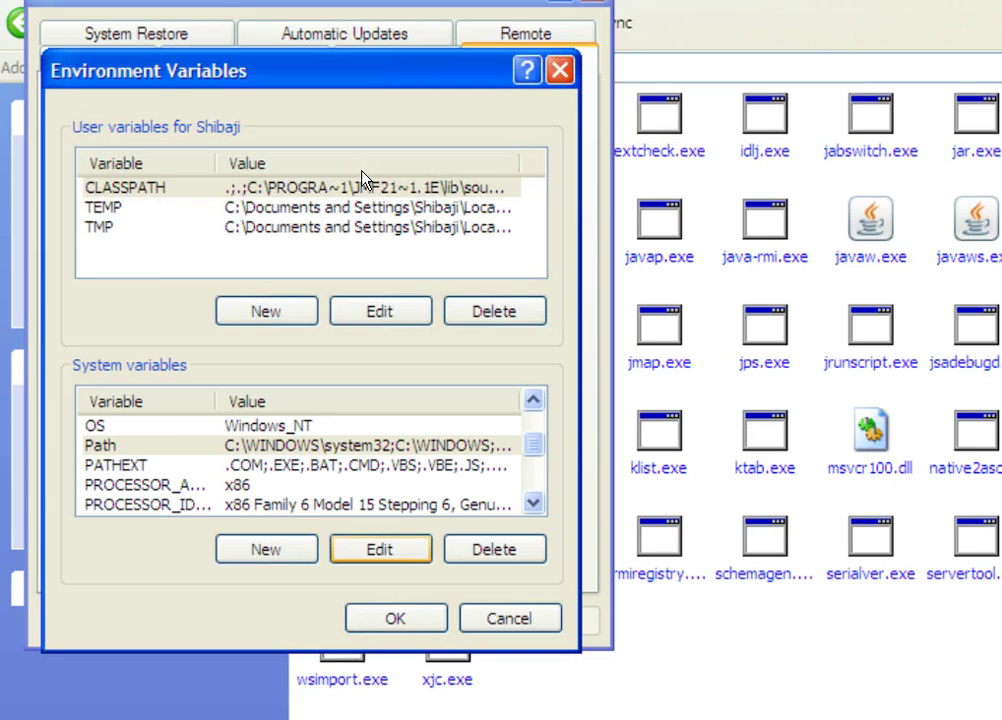
key(Return)
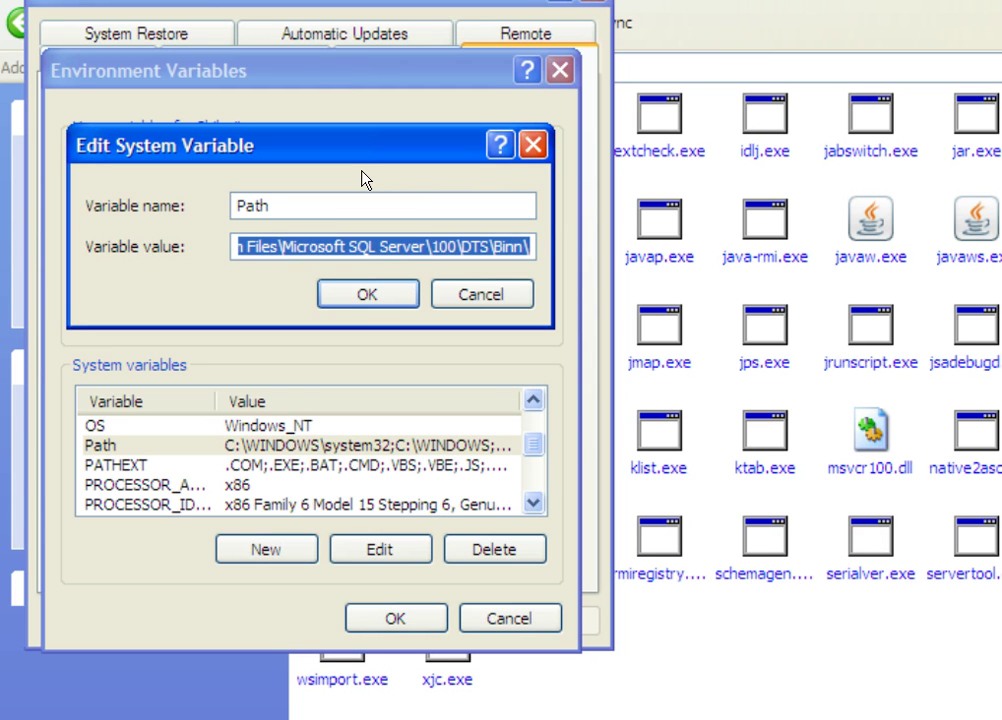
Append ;C:\Program Files\Java\jdk1.7.0_25\bin to the end of the Path value
key(End)
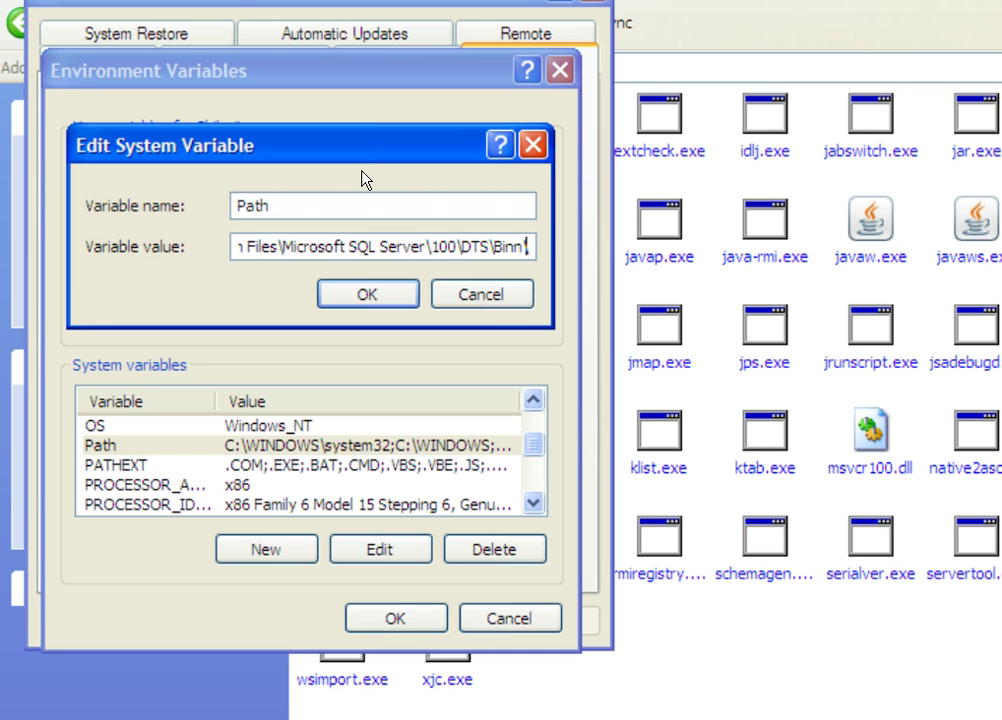
text(\;)
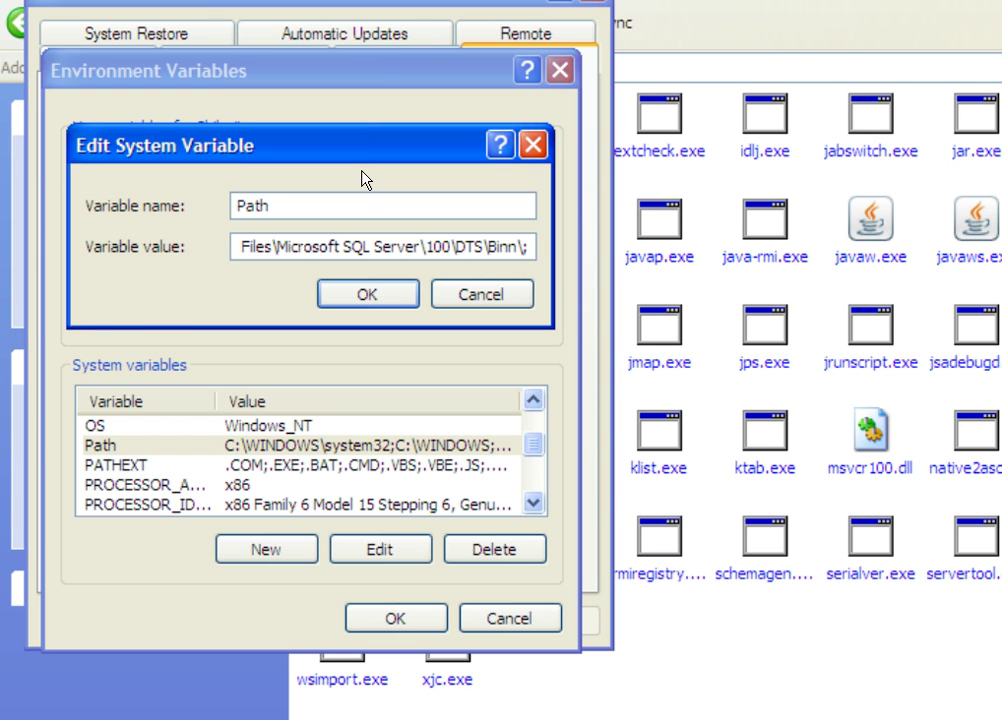
text(;C:\Program Files\Java\jdk1.7.0_25\bin)
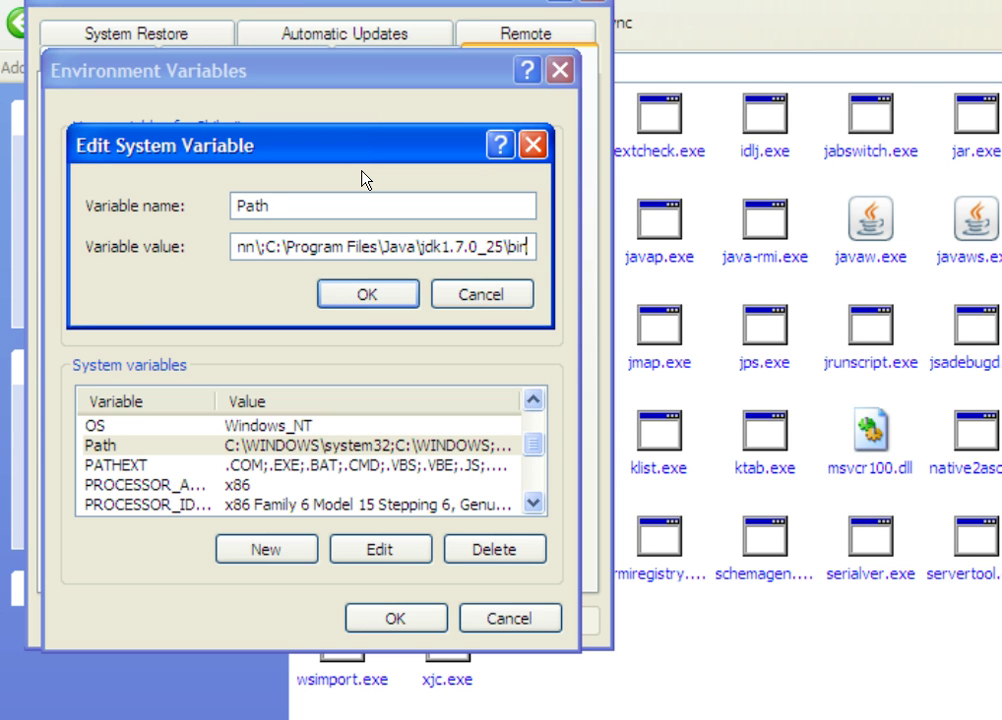
Confirm the Path change with OK in every dialog and close the bin folder window
key(shift+Tab)
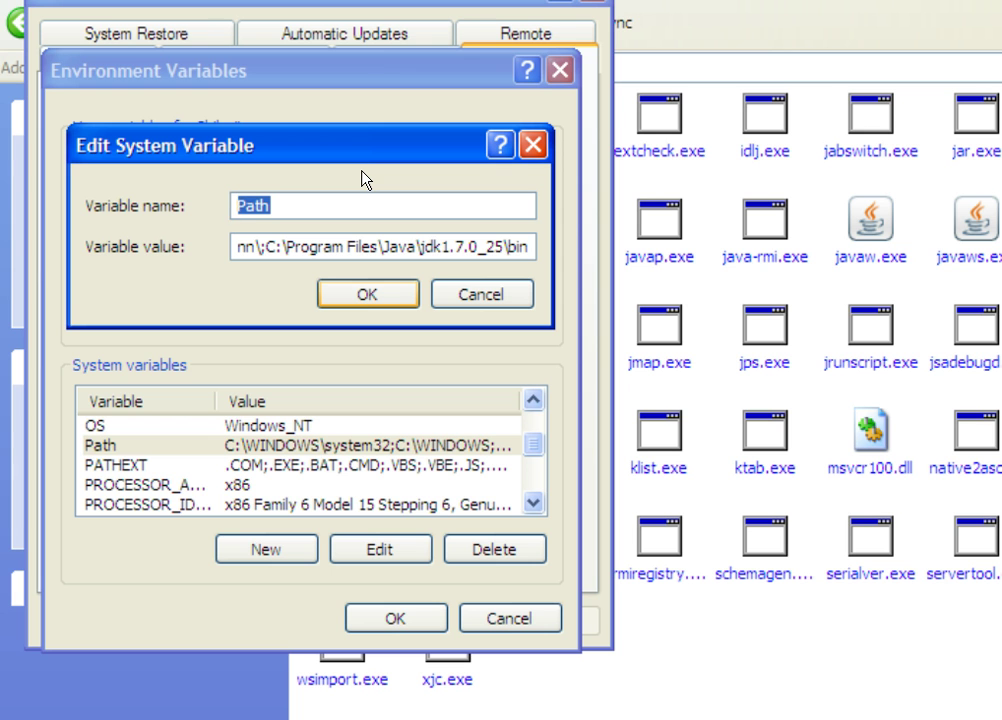
key(shift+Tab)
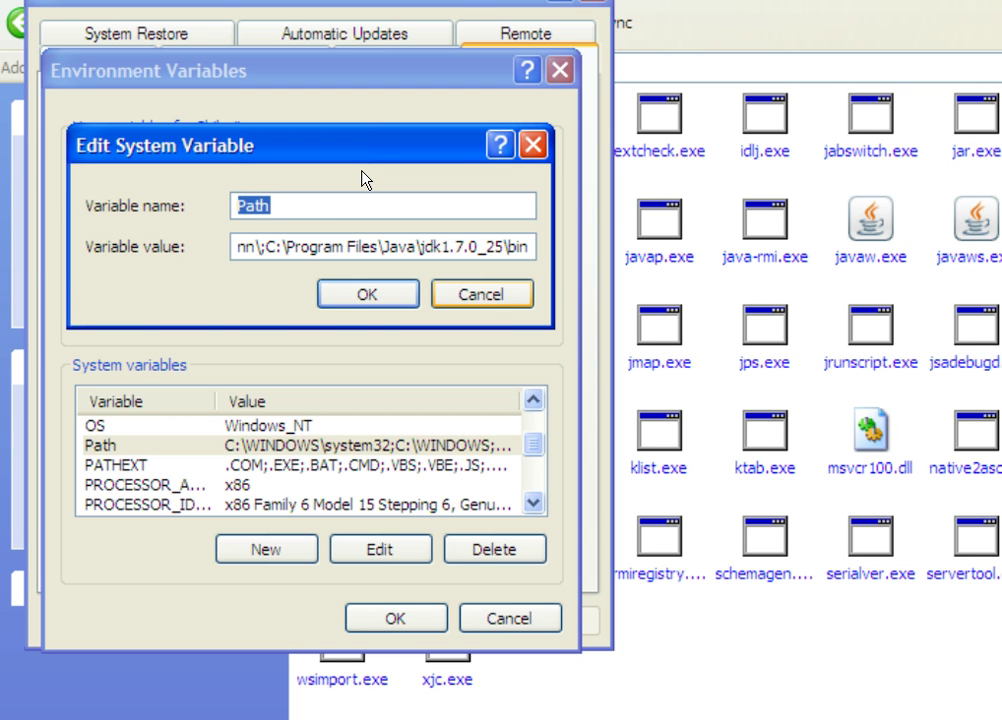
key(shift+Tab)
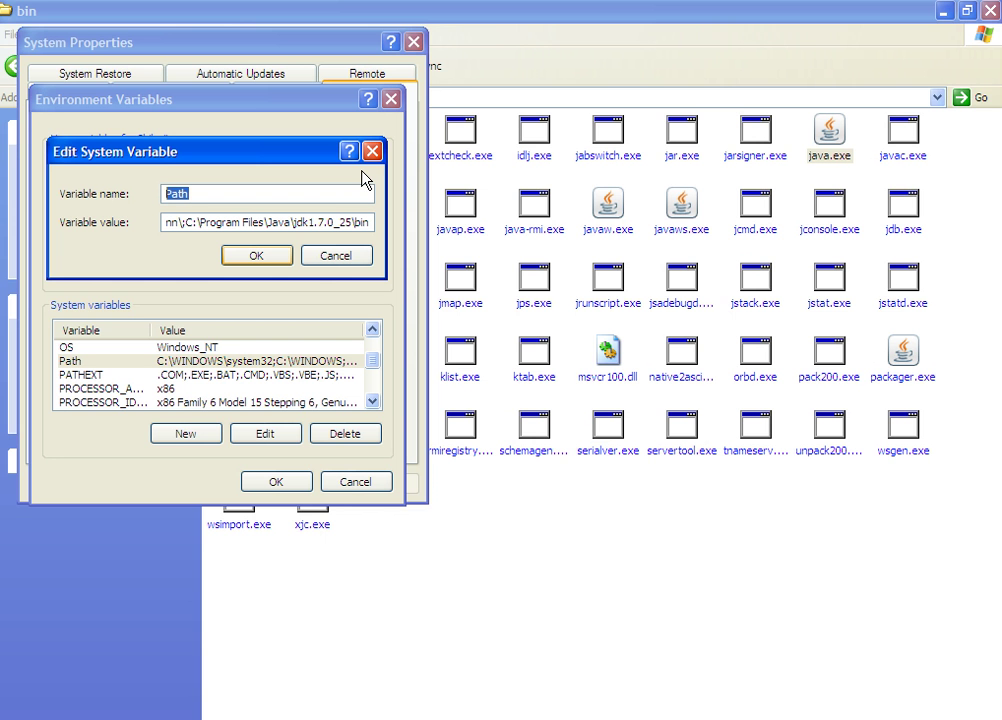
click(276, 254)
key(Return)
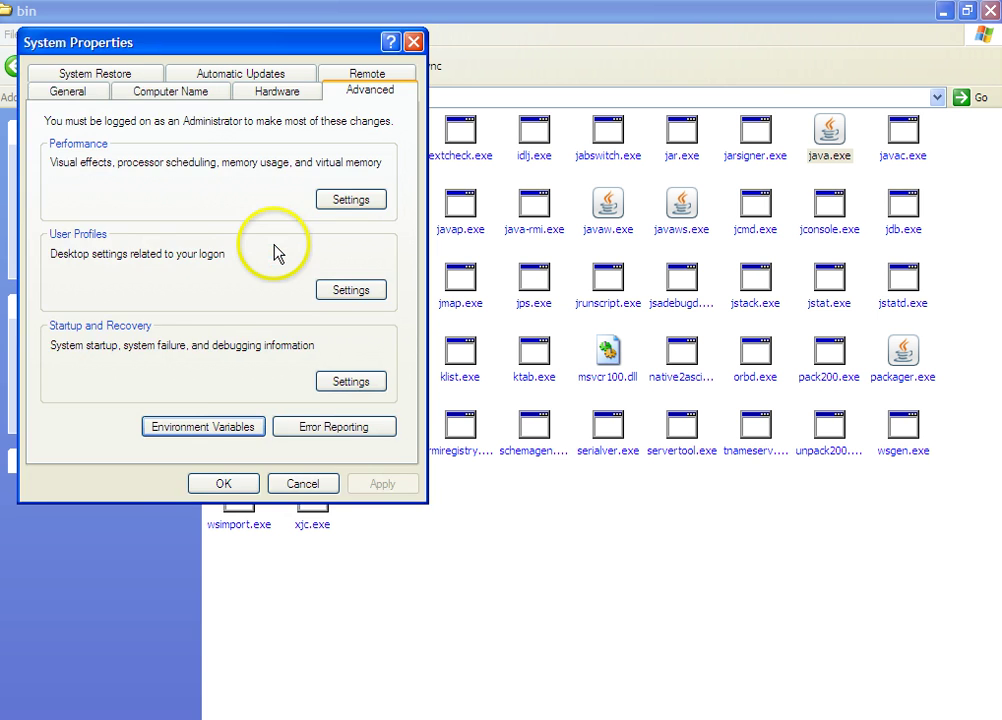
key(Return)
click(989, 12)
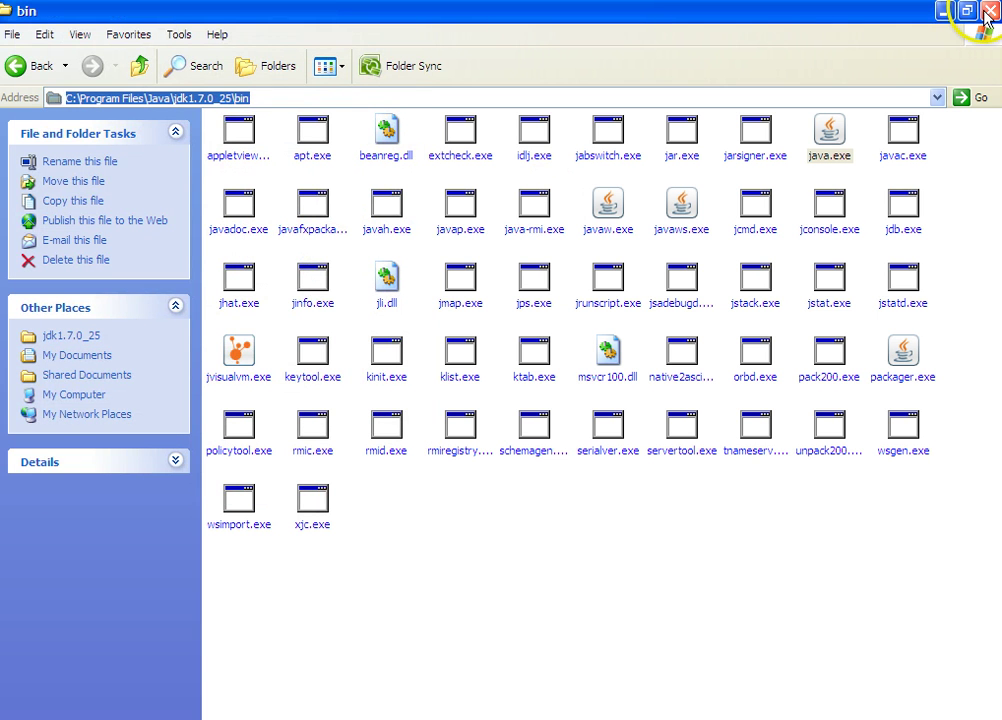
Launch a Command Prompt by running cmd from the Run dialog
key(super)
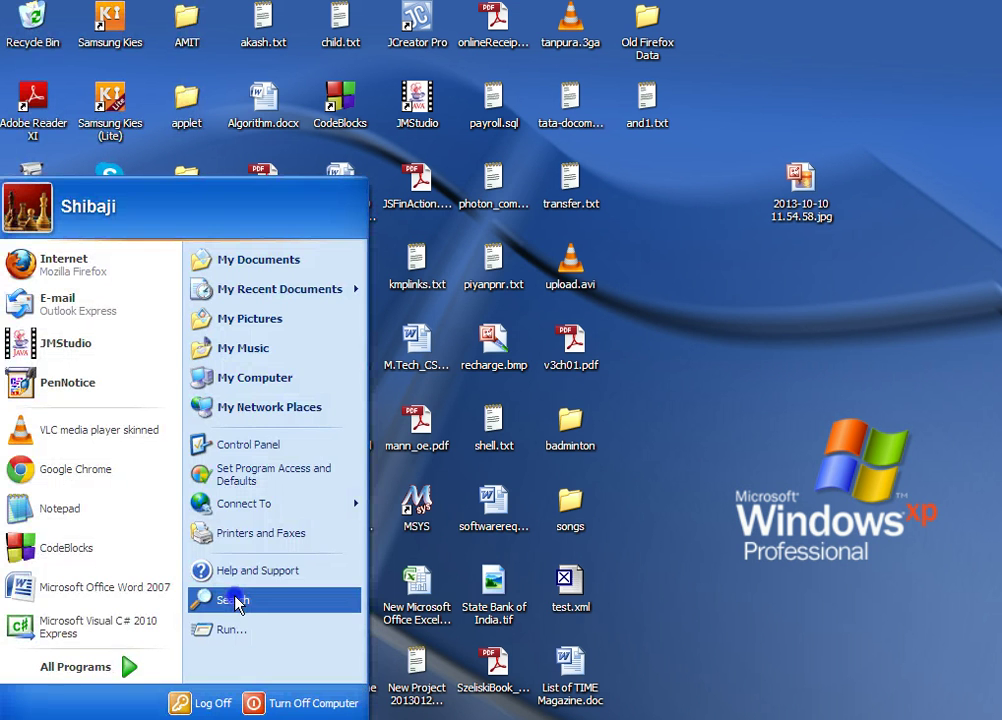
click(231, 628)
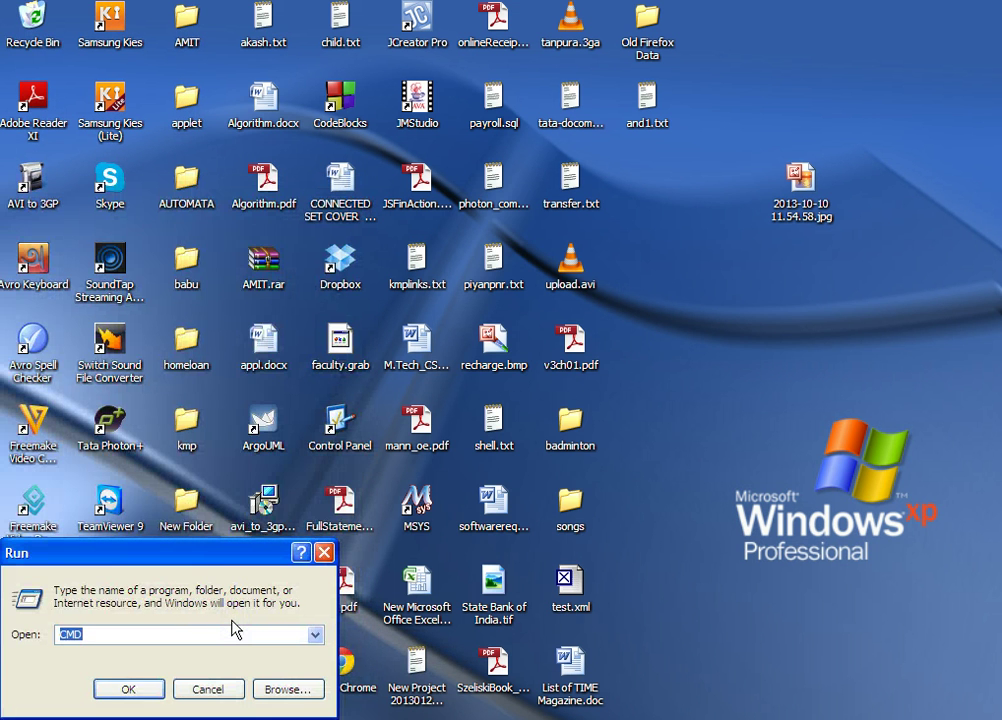
click(208, 689)
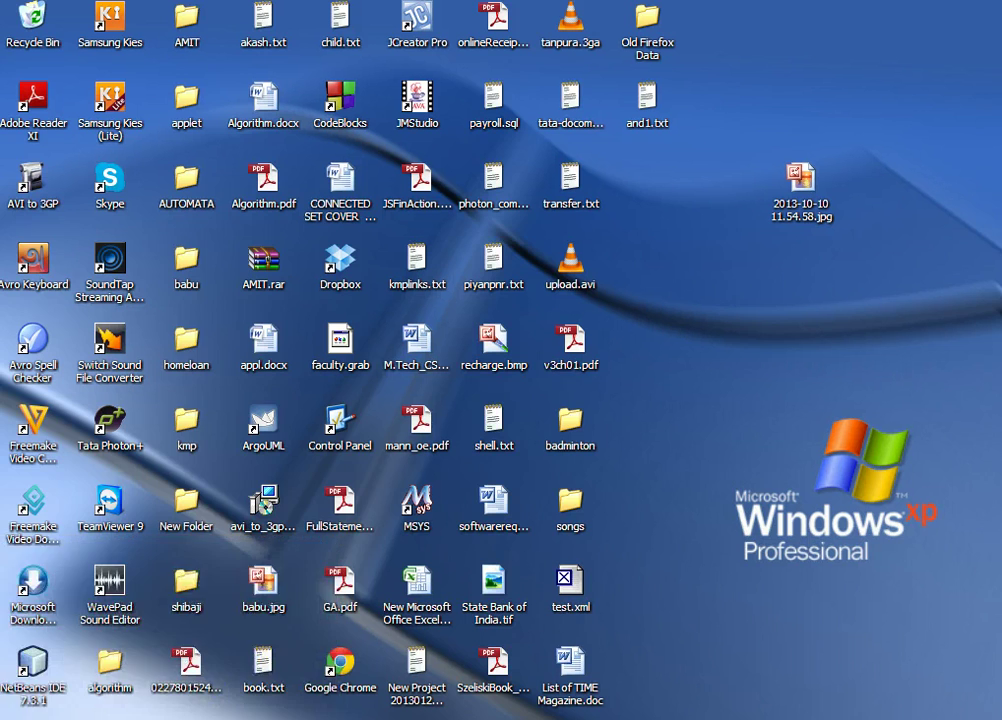
key(super)
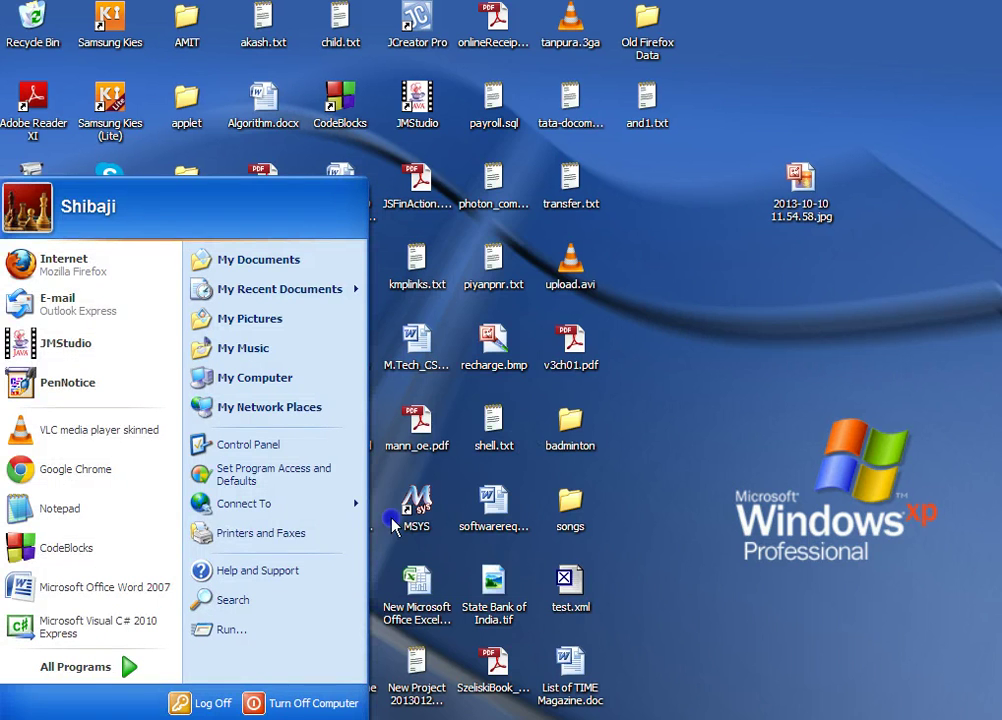
click(273, 629)
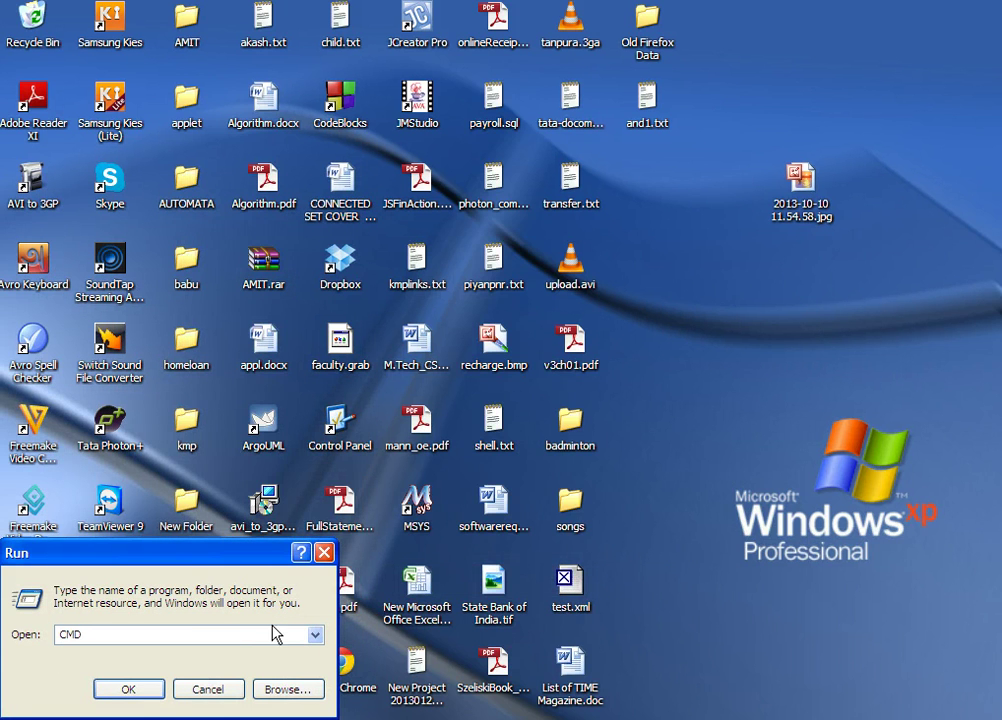
key(BackSpace)
key(BackSpace)
key(BackSpace)
text(cmd)
key(Return)
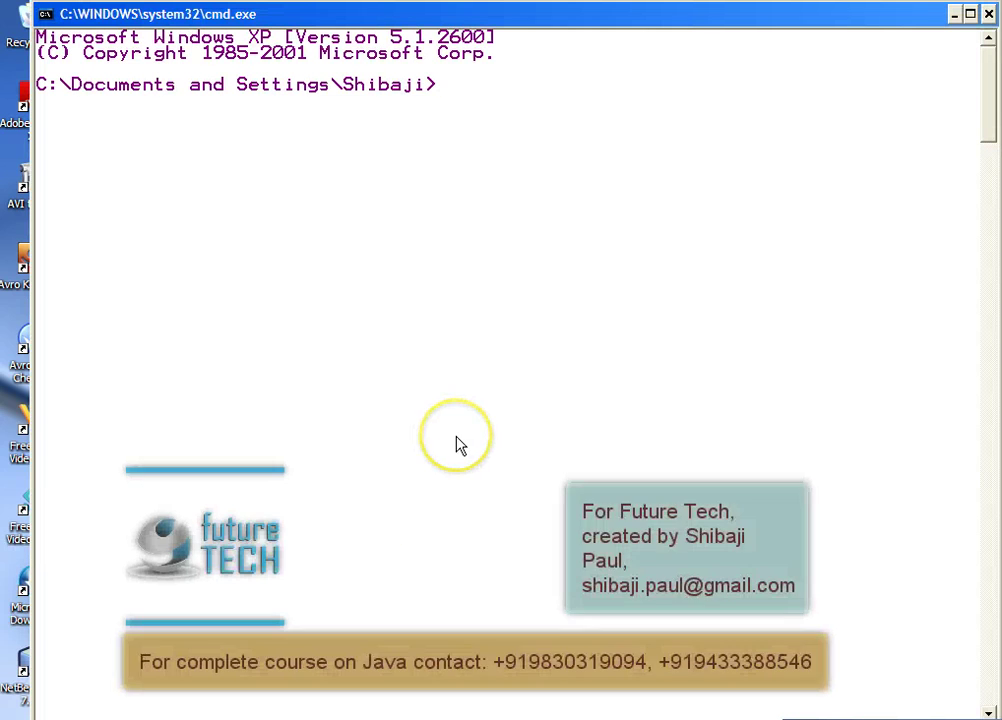
Run the path command and check that PATH includes the JDK bin folder
text(path)
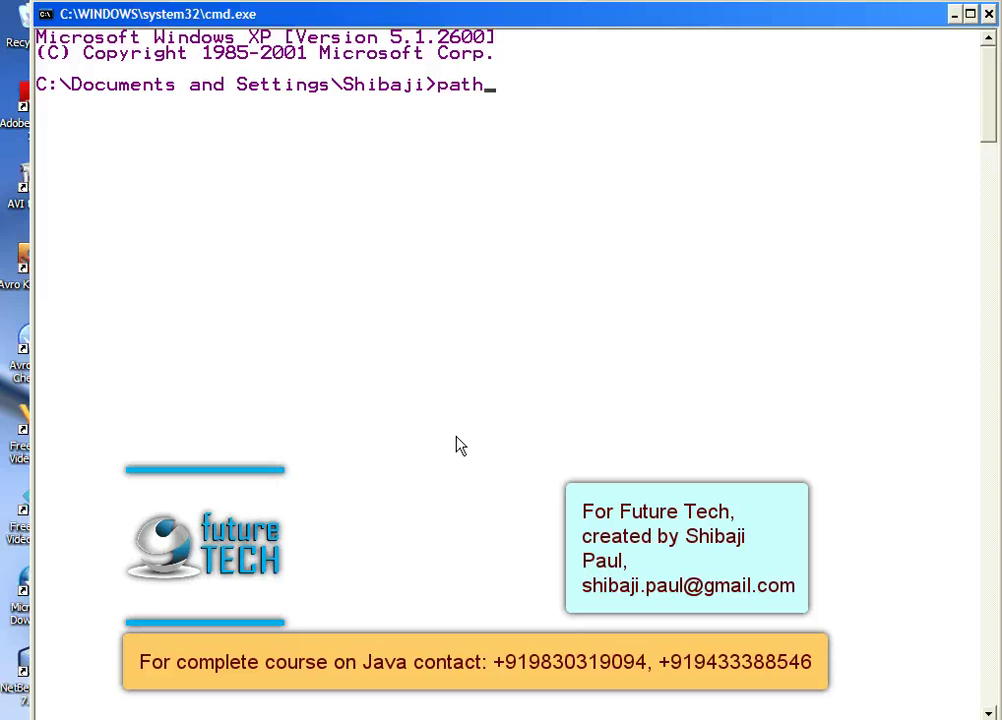
key(Return)
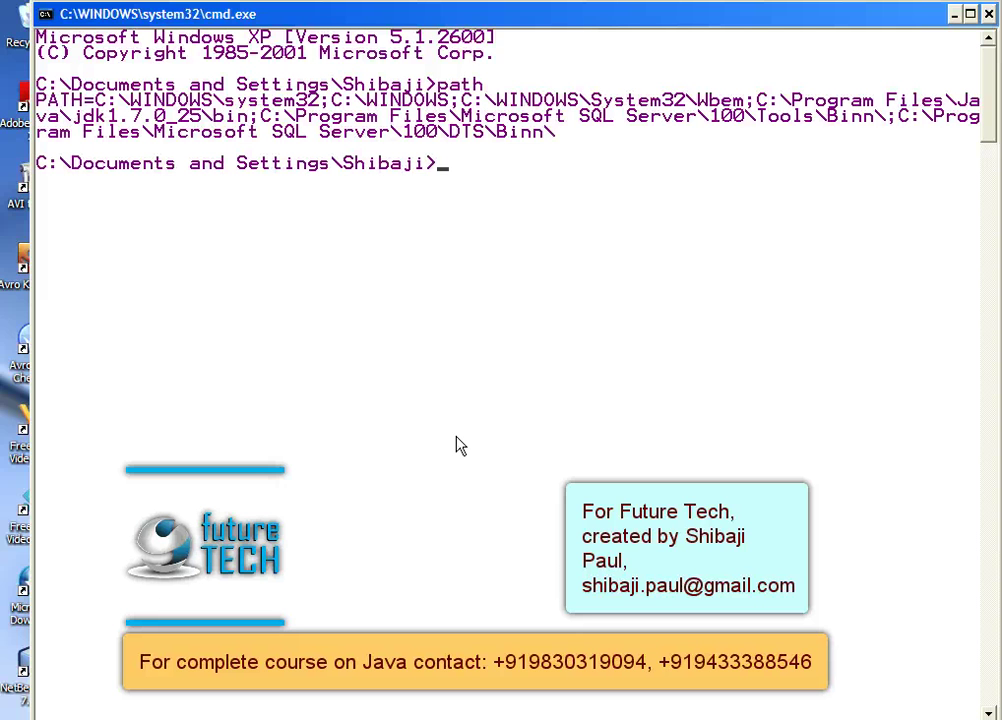
click(454, 452)
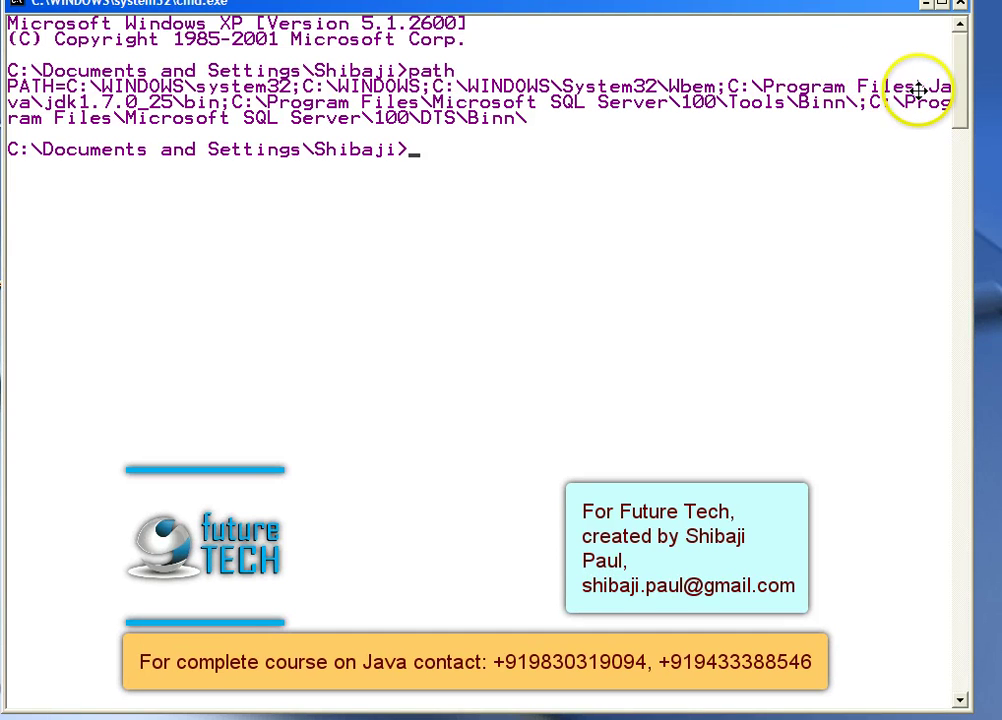
scroll(960, 705, down, 2)
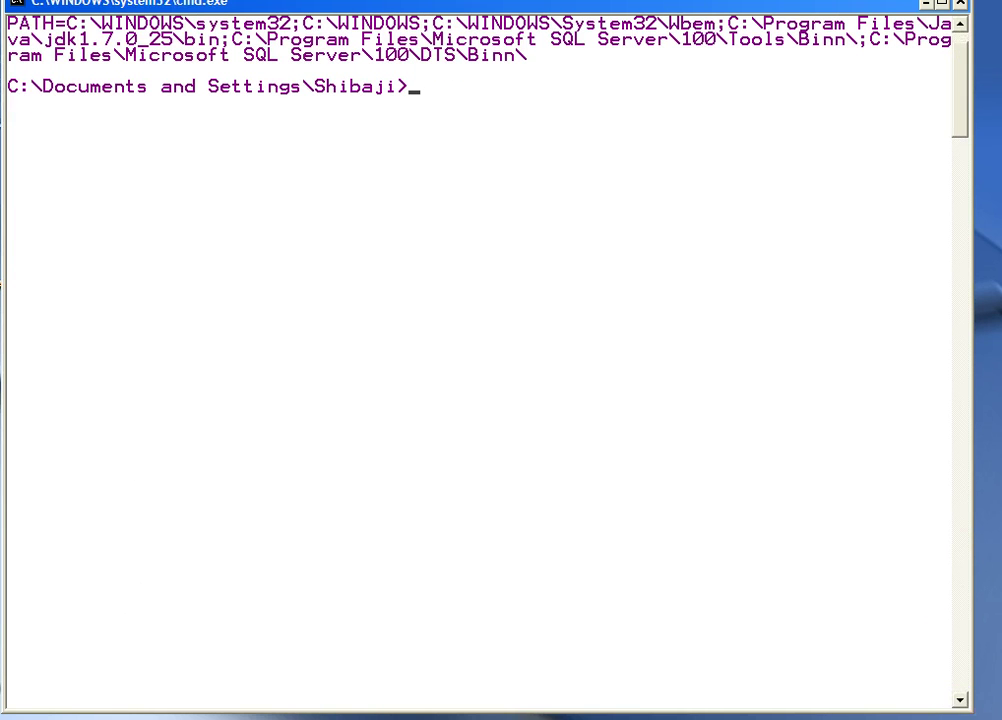
Clear the console with cls and run javac to verify the compiler is found
text(cls)
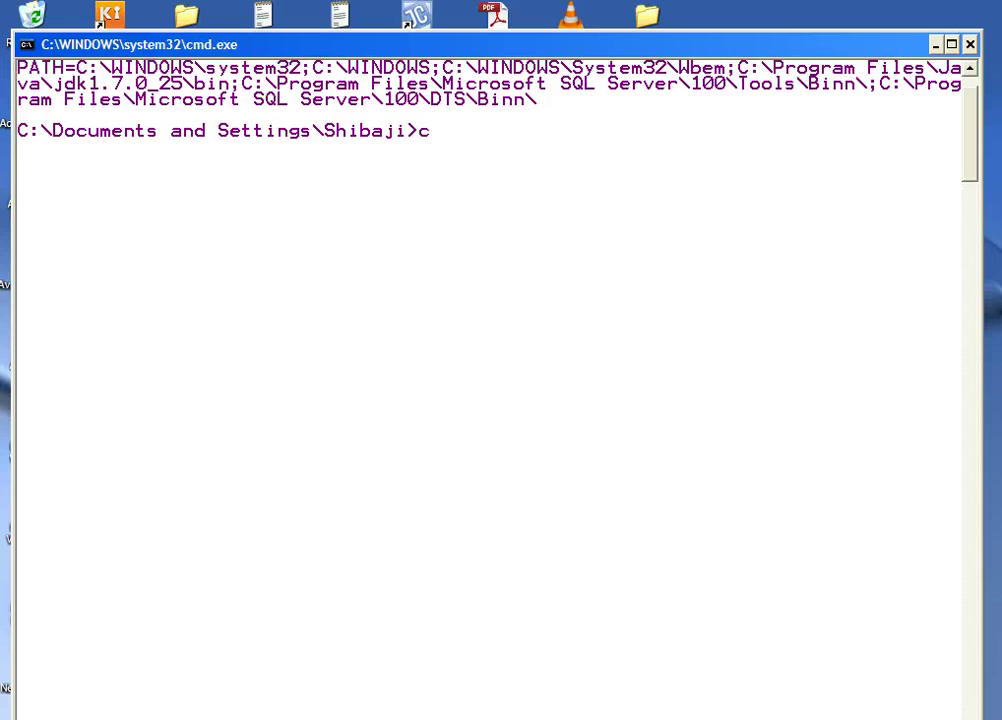
key(Return)
text(java)
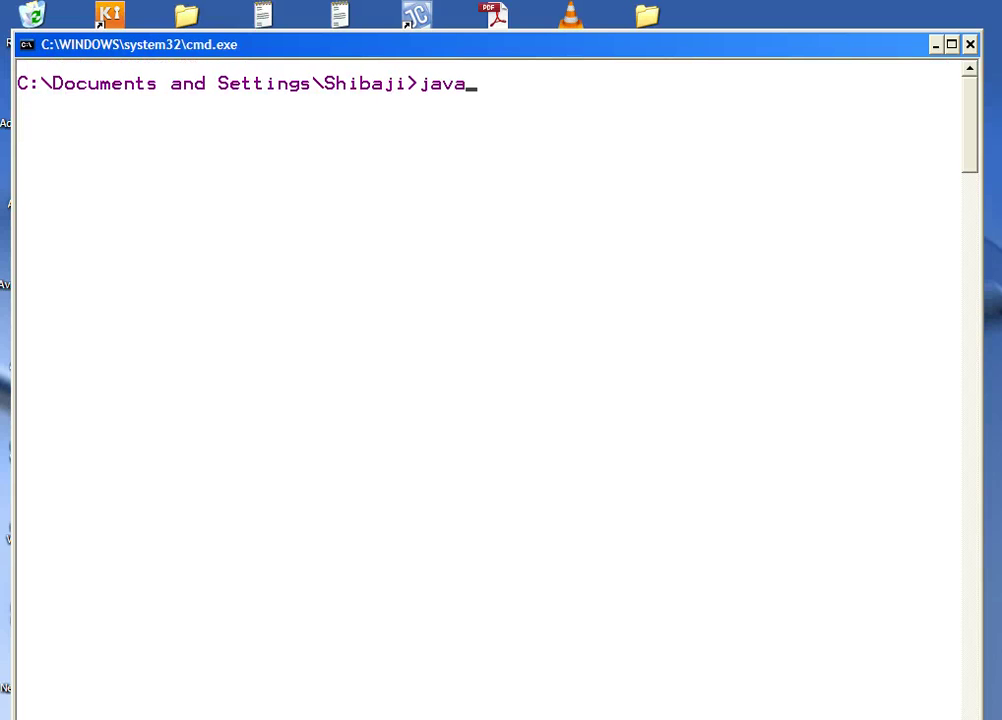
text(c)
key(Return)
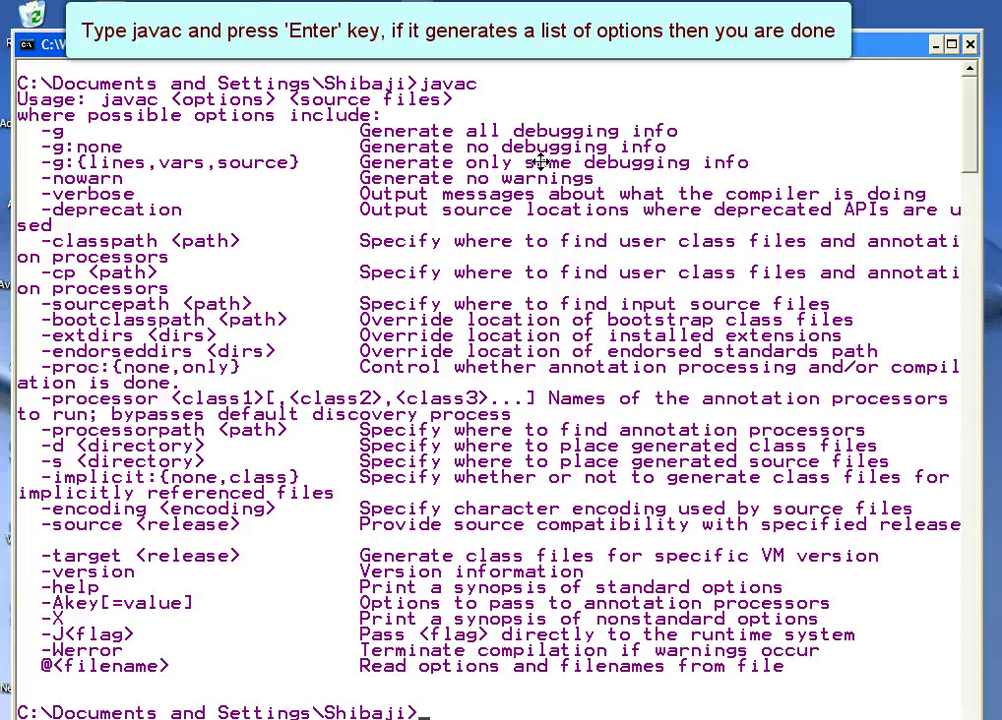
Clear the console again and close Command Prompt with exit
text(javac)
key(BackSpace)
key(BackSpace)
key(BackSpace)
key(BackSpace)
key(BackSpace)
text(cls)
key(Return)
text(javac)
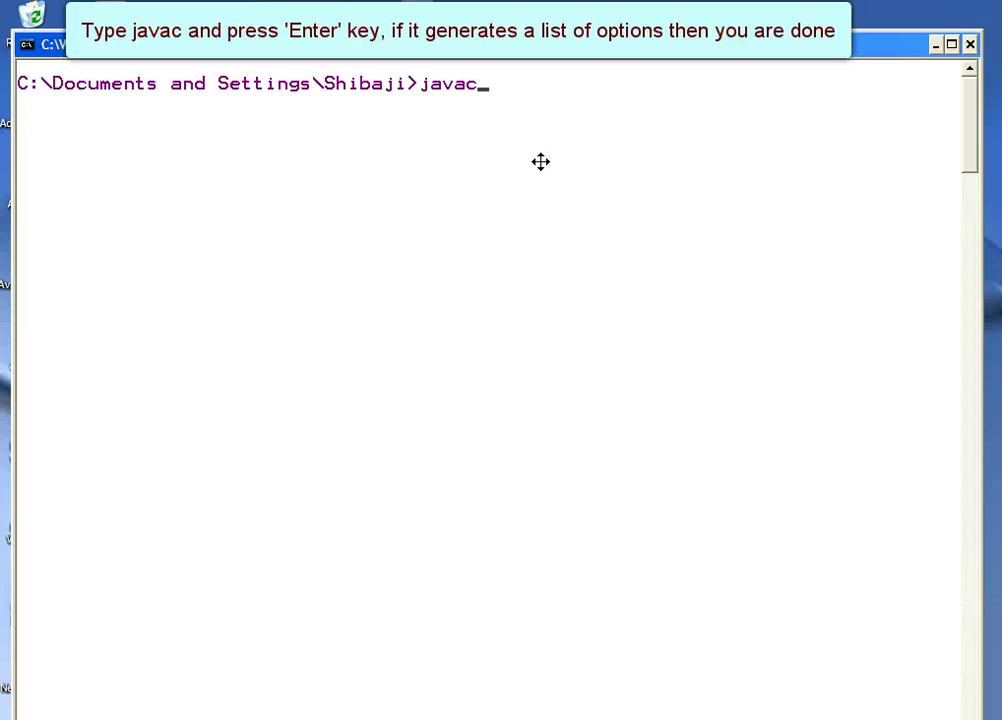
key(BackSpace)
key(BackSpace)
key(BackSpace)
key(BackSpace)
key(BackSpace)
text(exit)
key(Return)
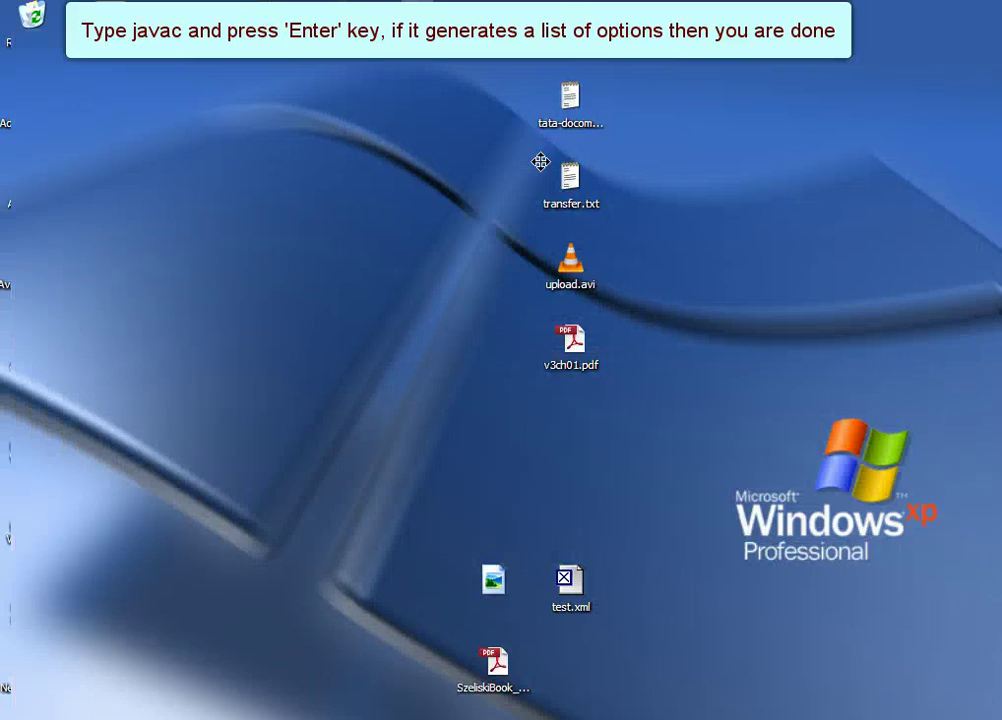
key(super)
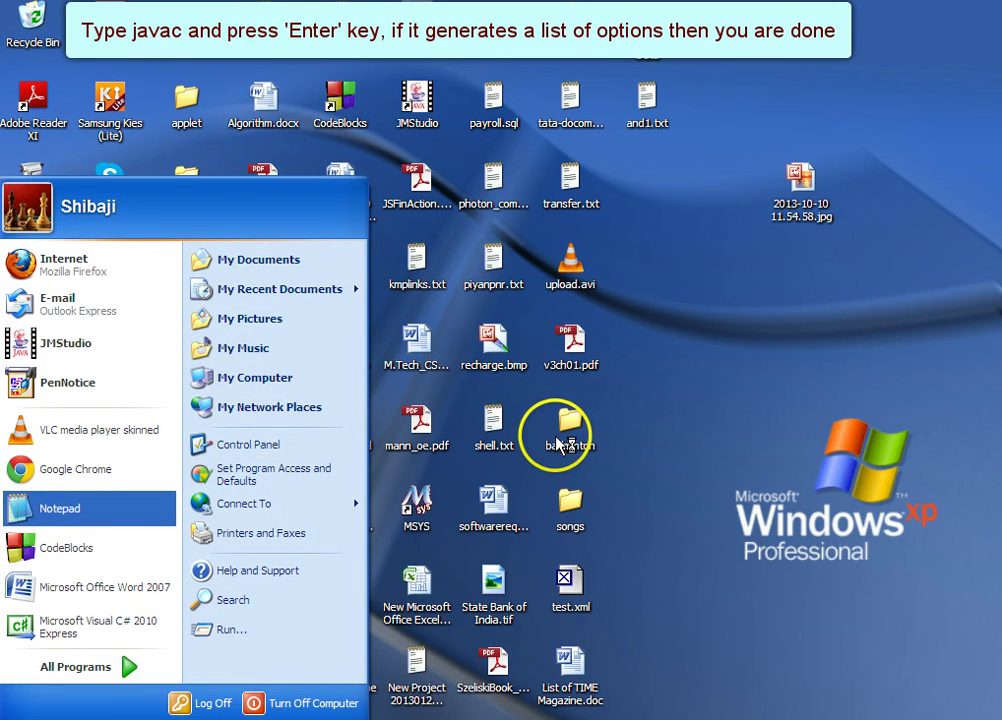
Type the skeleton of class Start with its opening and closing braces
text(impo)
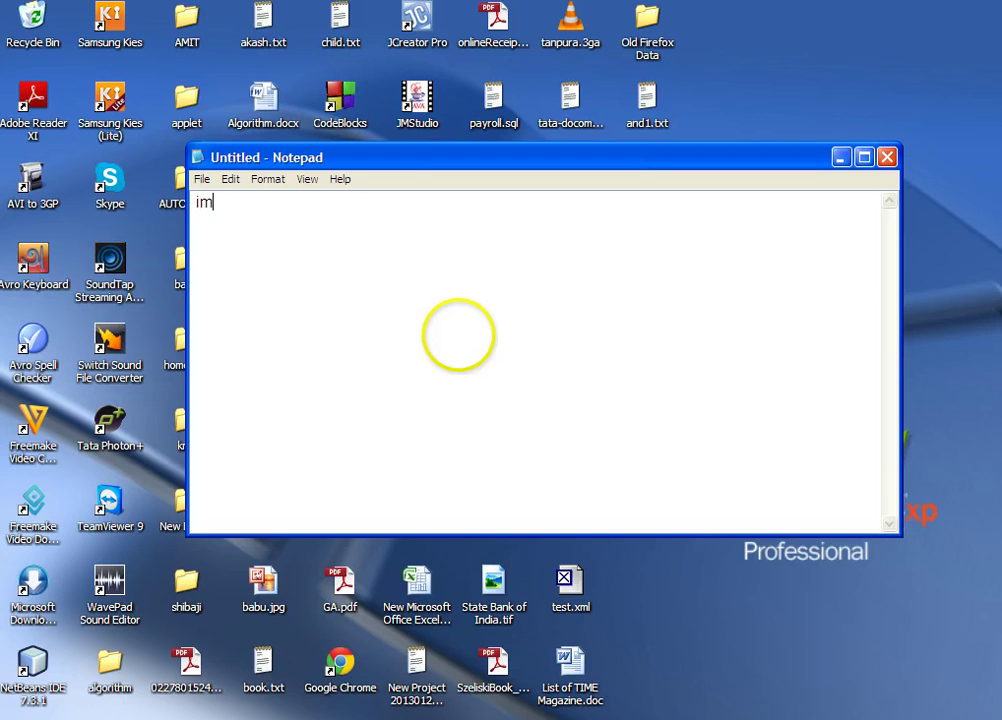
key(BackSpace)
key(BackSpace)
key(BackSpace)
key(BackSpace)
key(Return)
key(Return)
key(Return)
text(class Star)
text(t{)
key(Return)
key(Return)
text(})
key(Up)
Add a main method whose body calls System.out.println("Hello World\n");
text(public sttaic void main(String [] ))
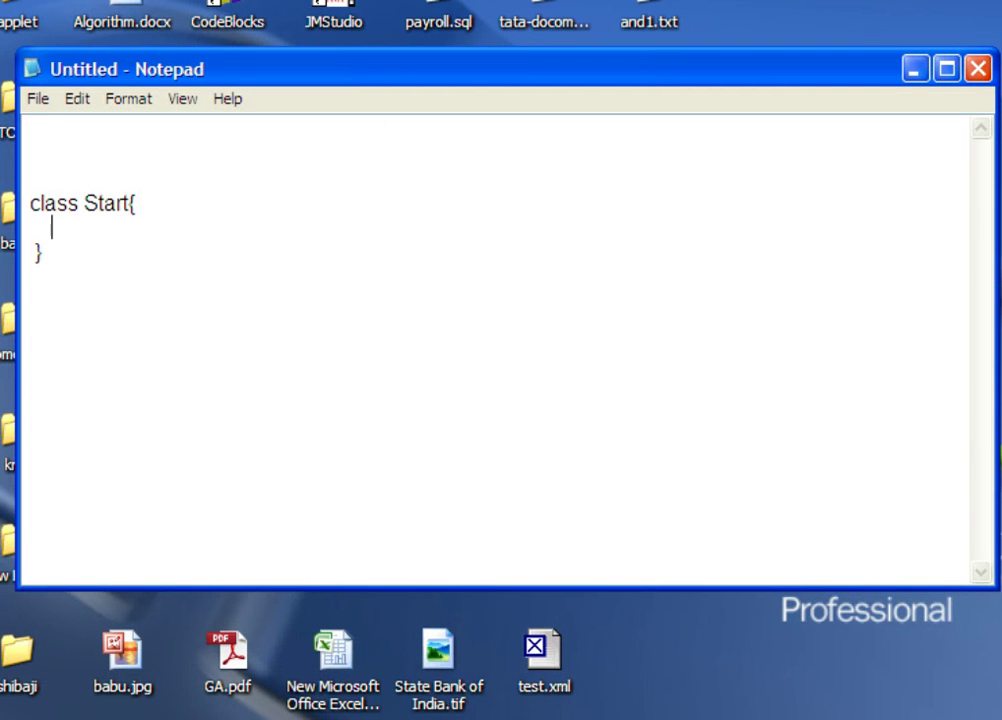
text(args)
key(End)
text({    })
key(Up)
key(End)
key(Return)
key(Tab)
key(Tab)
text(System.out.println();)
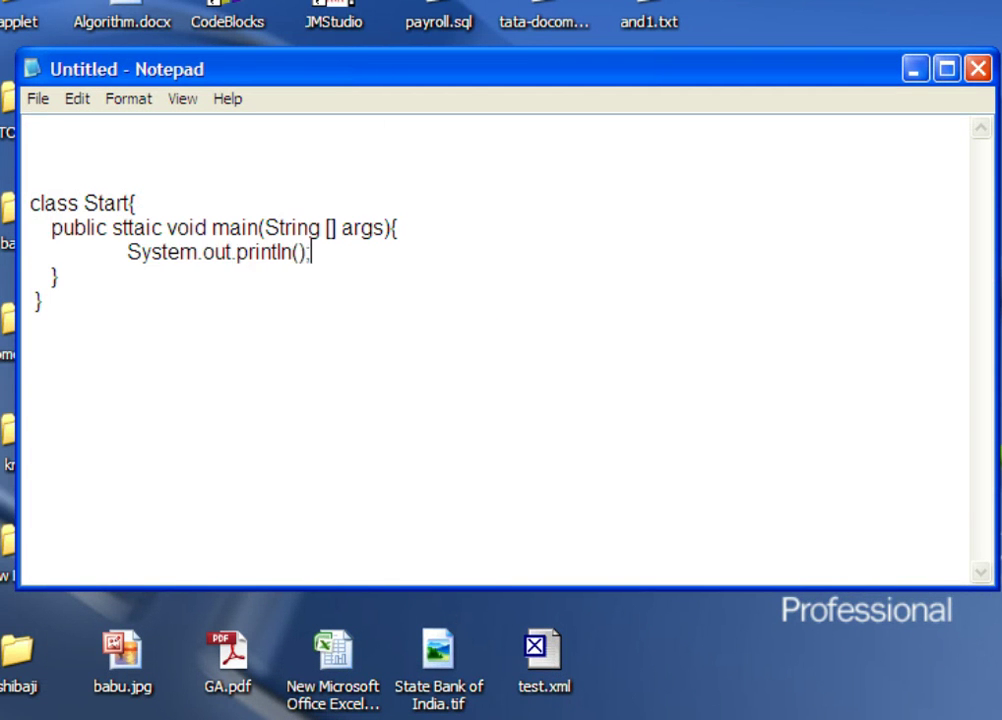
key(Left)
key(Left)
text("Hello World\n")
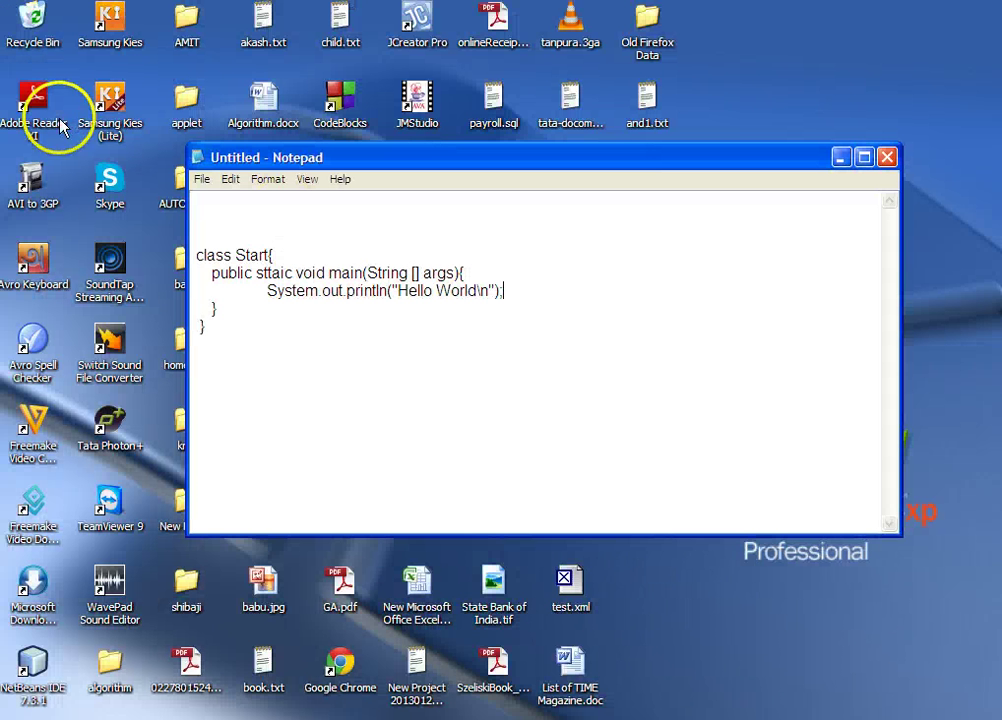
click(202, 183)
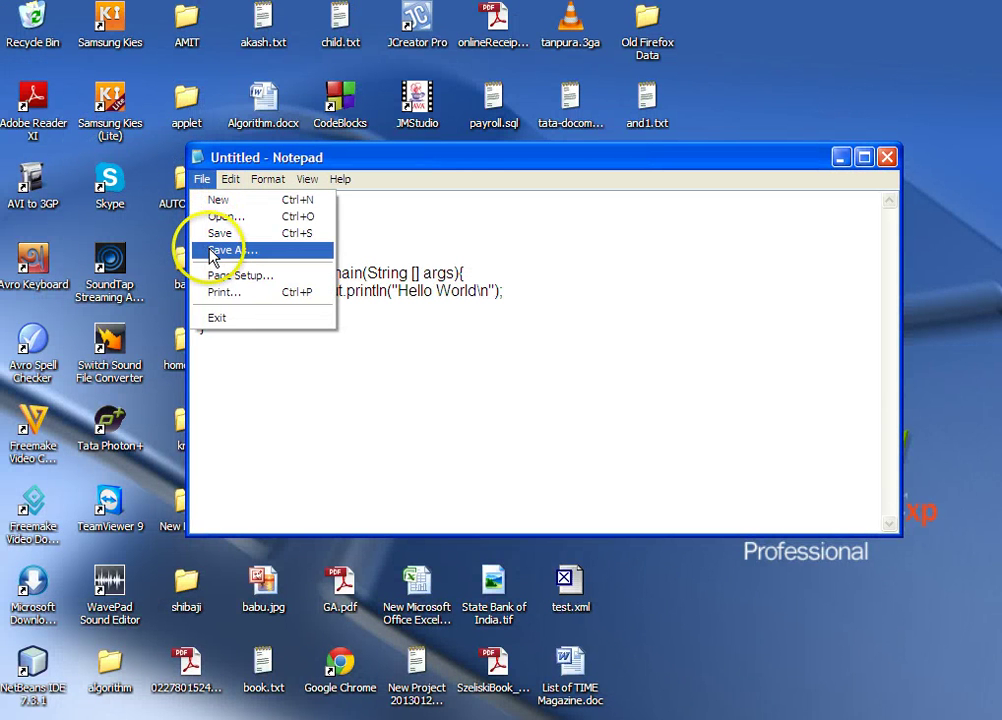
Open Save As and set the save location to the santa folder on Local Disk (C:)
click(220, 249)
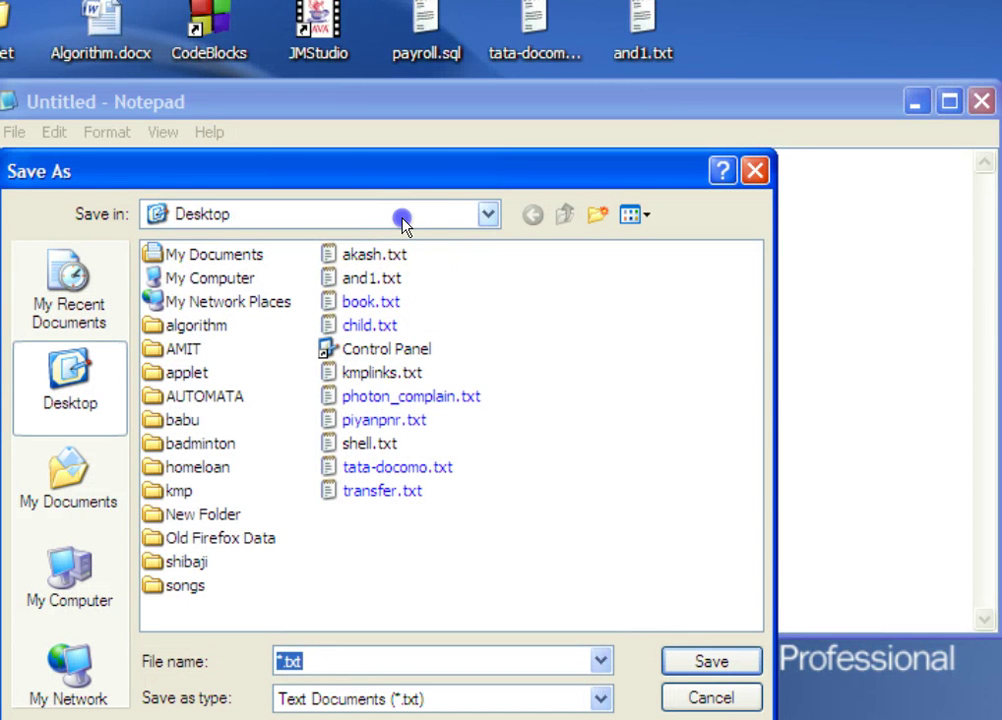
click(403, 222)
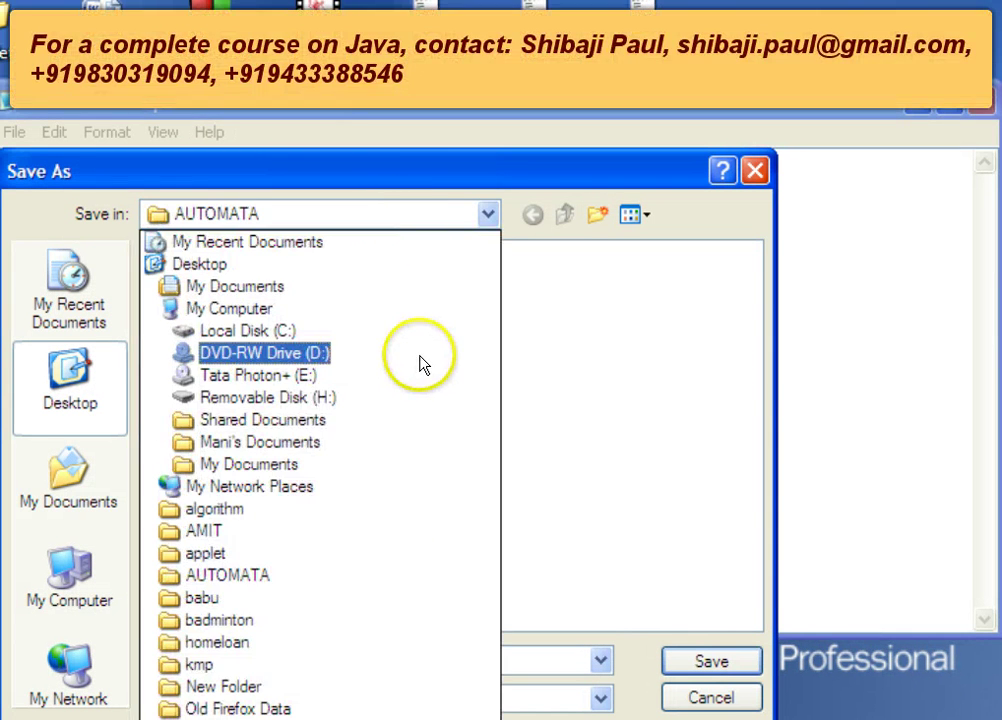
click(401, 332)
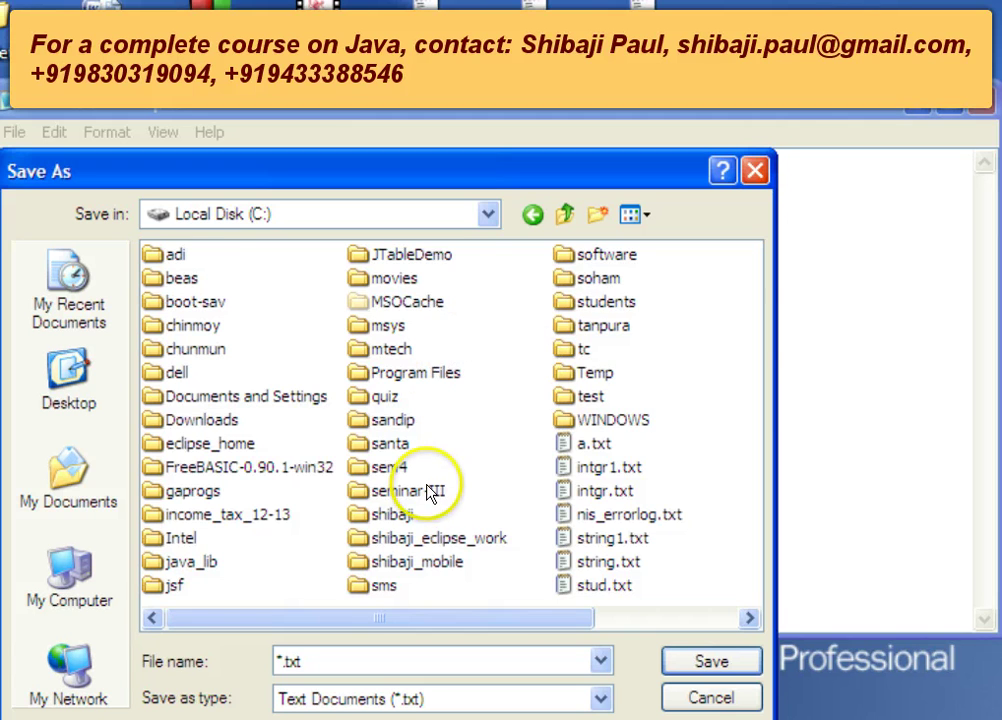
double_click(385, 443)
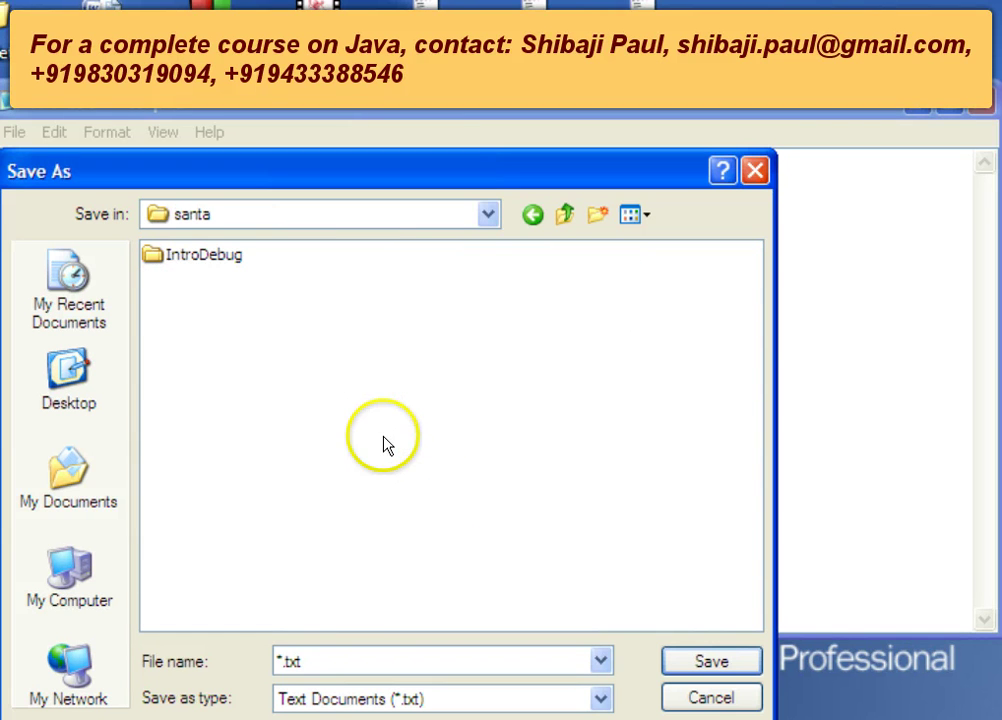
Name the file myjava.java and save it
double_click(342, 662)
text(Strat)
key(BackSpace)
key(BackSpace)
key(BackSpace)
key(BackSpace)
key(BackSpace)
text(Start)
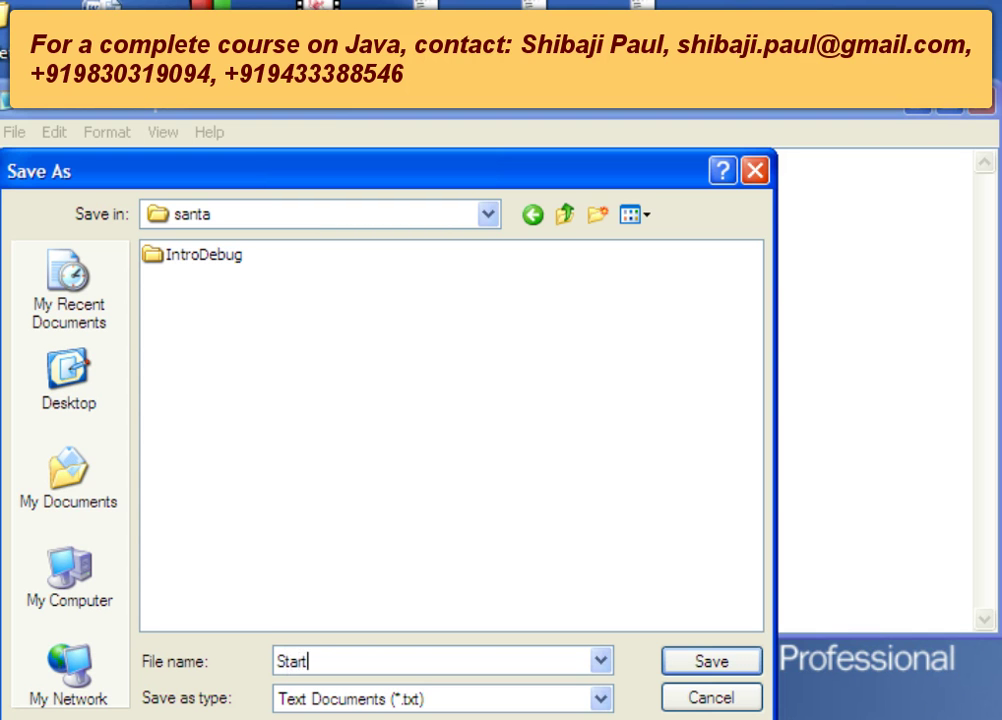
key(BackSpace)
key(BackSpace)
key(BackSpace)
key(BackSpace)
text(myjava.java)
key(Return)
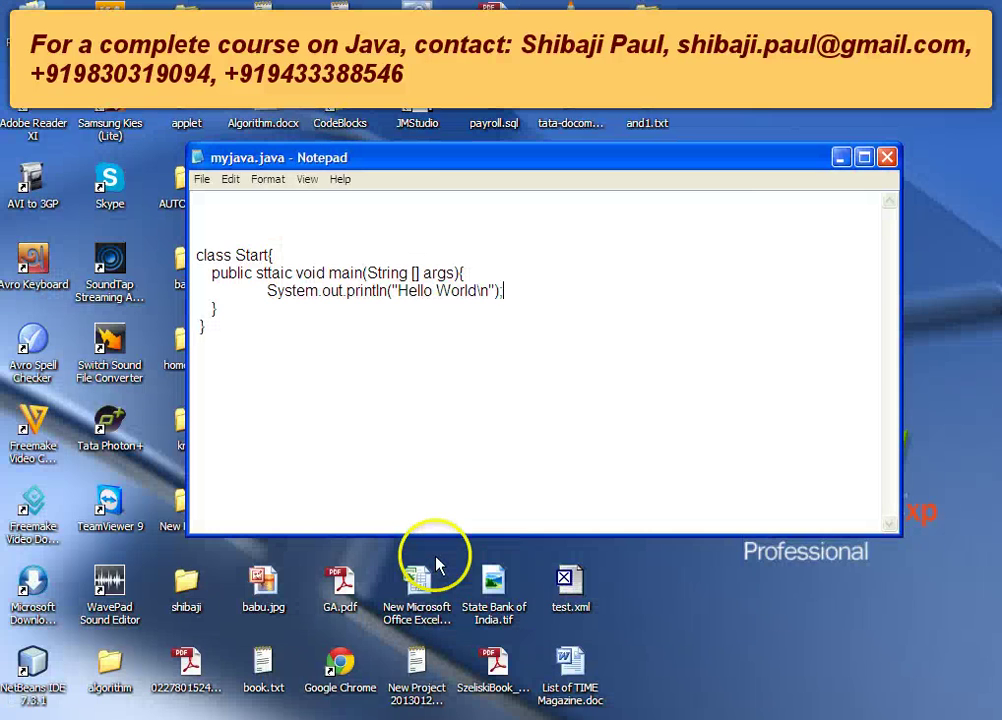
Browse to C:\santa and check myjava.java is listed as a 1 KB Java file
key(super)
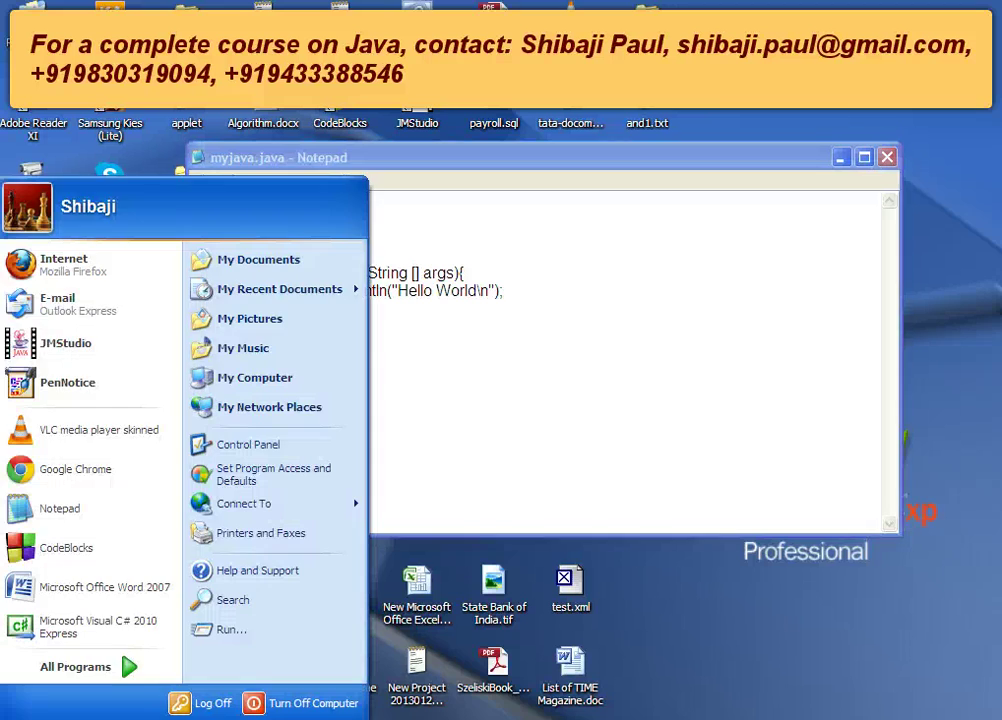
click(291, 376)
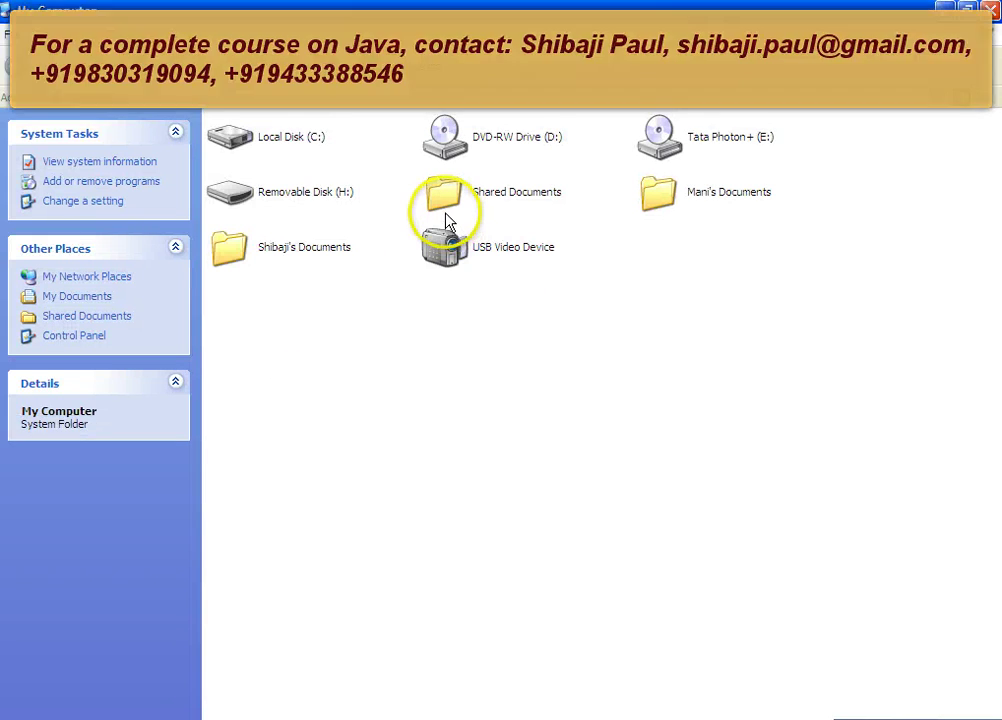
double_click(318, 150)
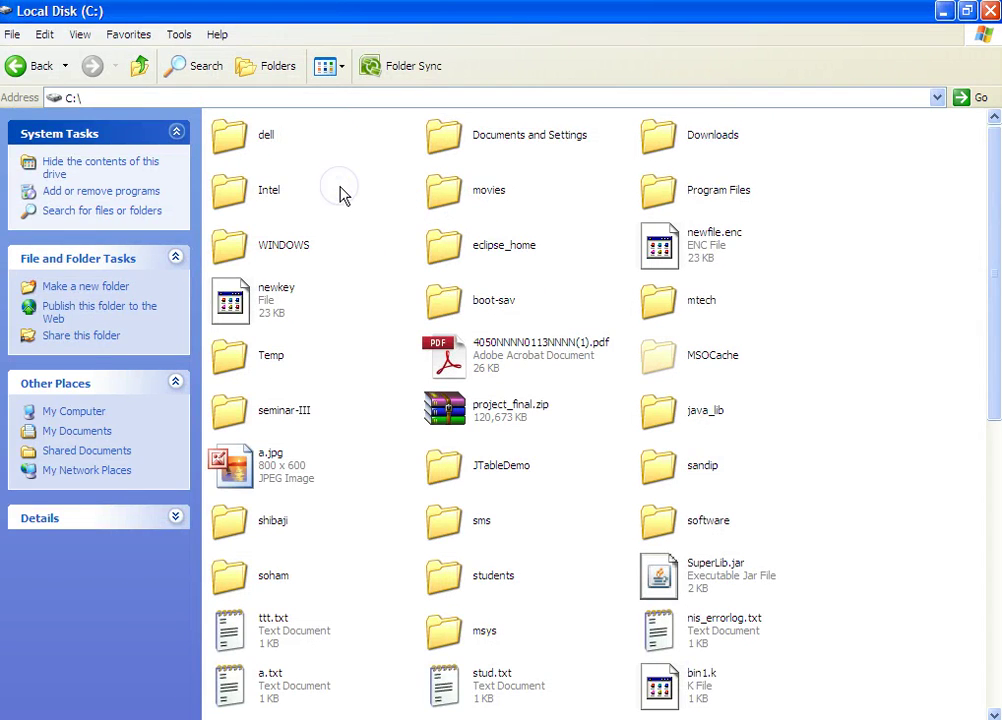
text(santa)
key(Return)
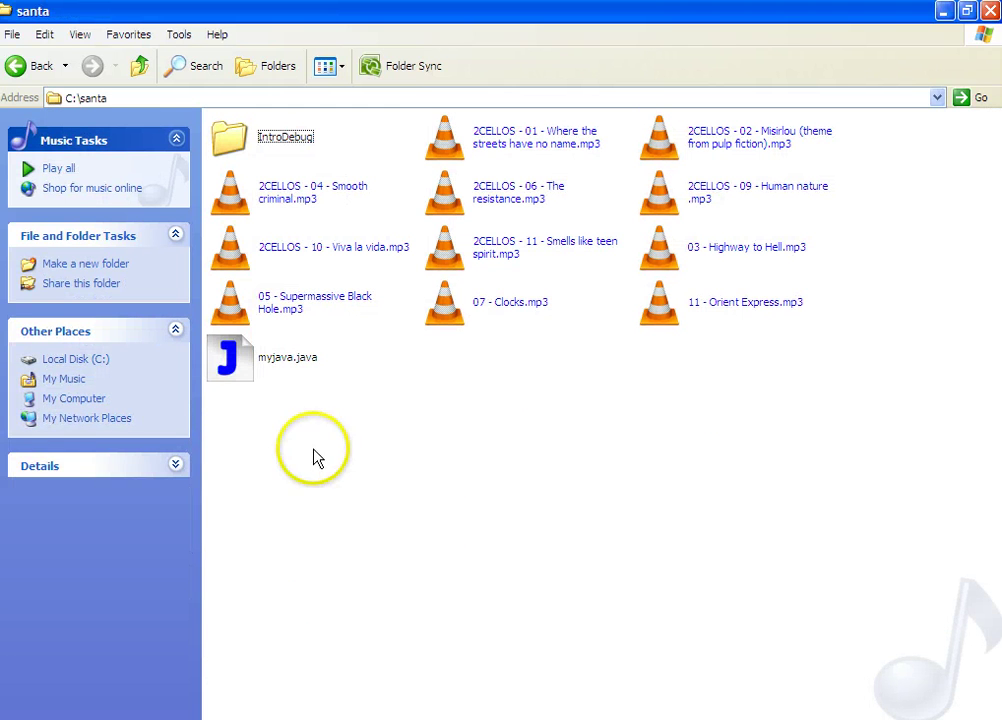
click(268, 360)
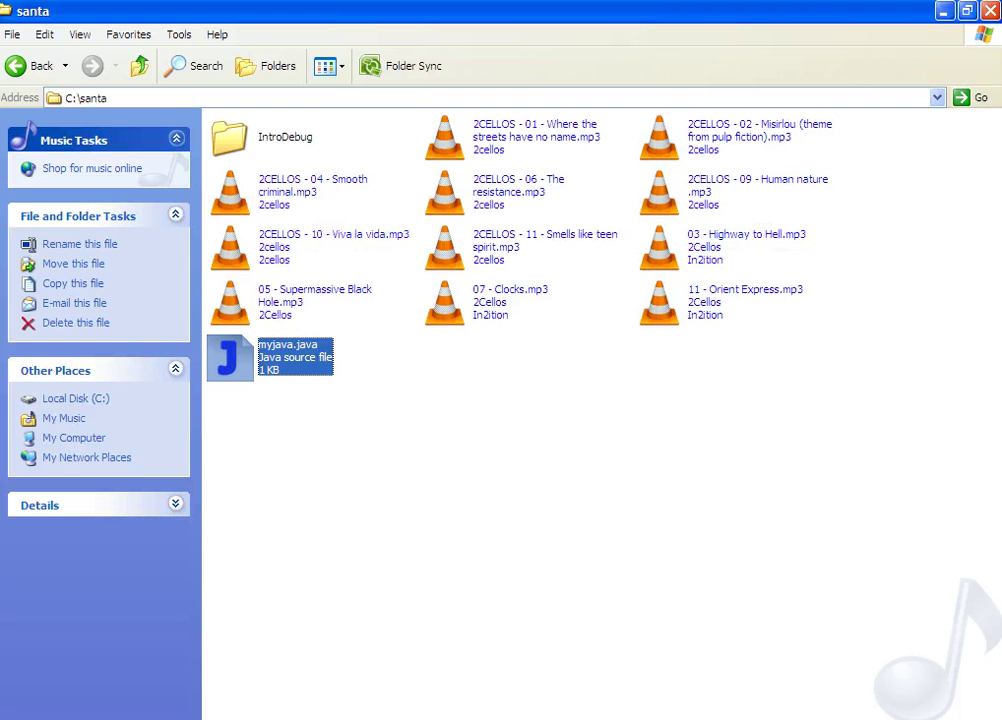
key(super)
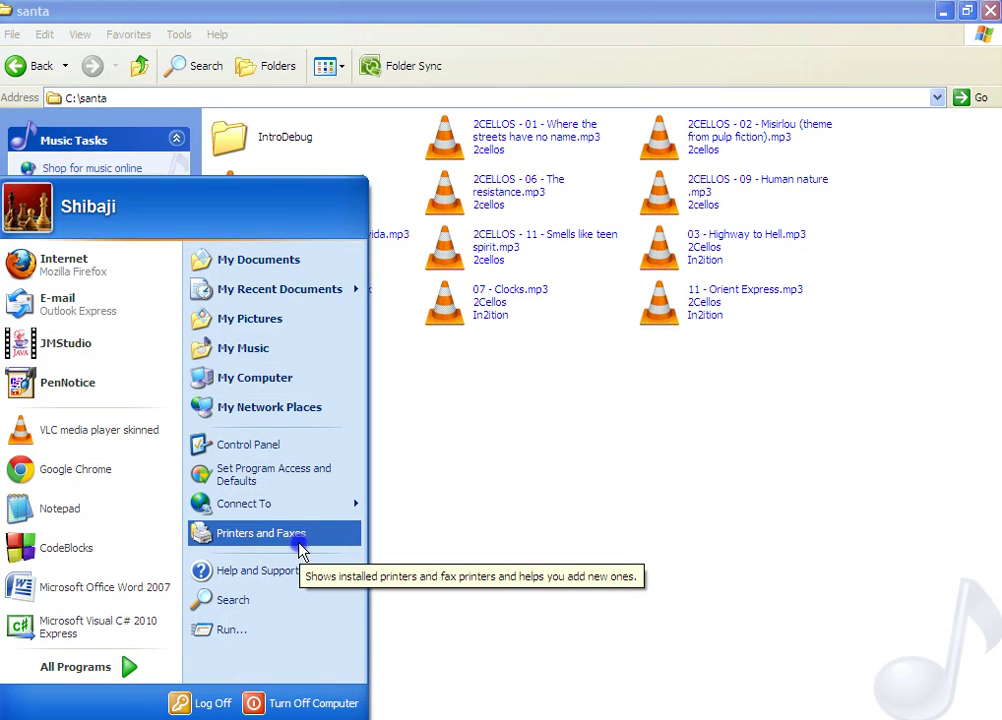
Launch a Command Prompt via Start > Run with cmd and move its window lower
click(251, 636)
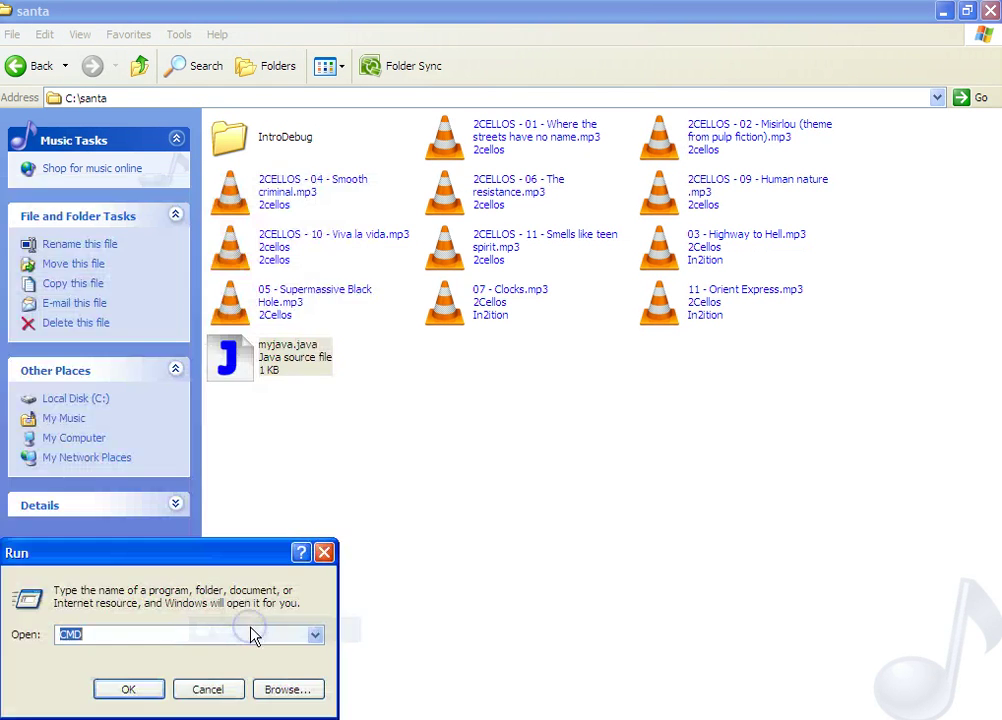
click(125, 688)
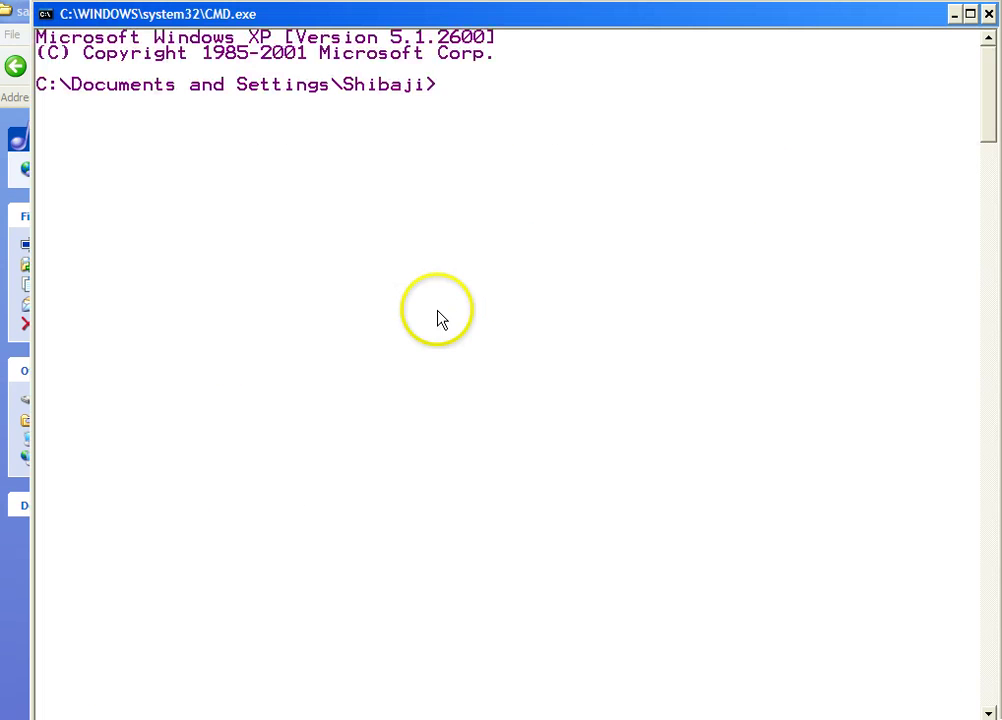
mouse_move(400, 14)
mouse_down()
mouse_move(456, 159)
mouse_move(462, 296)
mouse_up()
click(530, 291)
Change to C:\santa and list its .java files, showing myjava.java at 114 bytes
text(c)
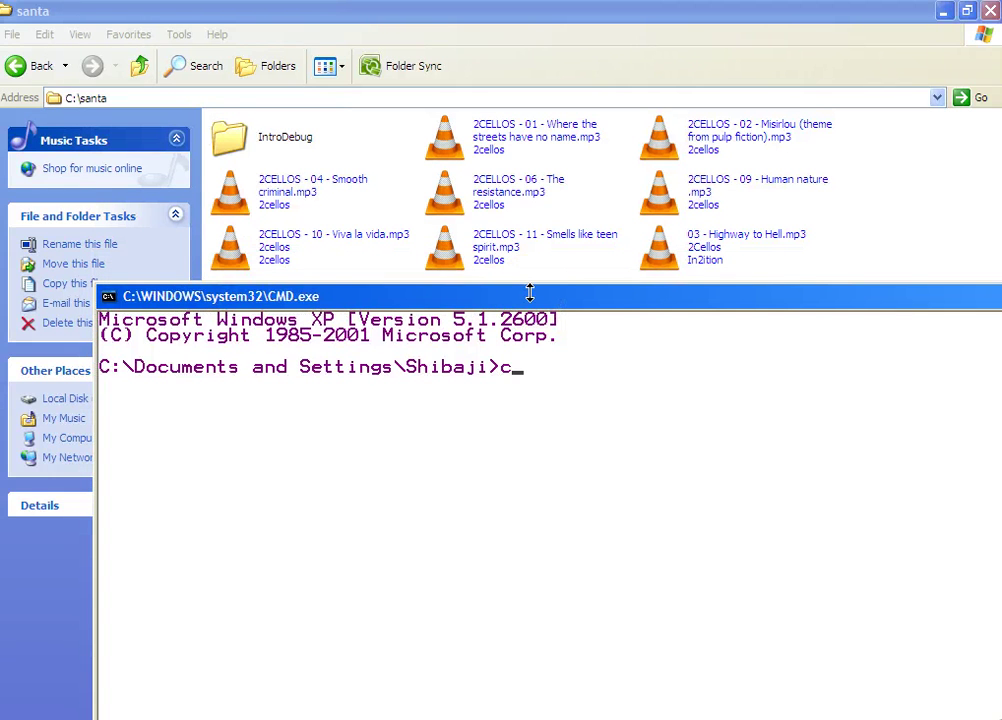
text(d \)
key(Return)
text(cd )
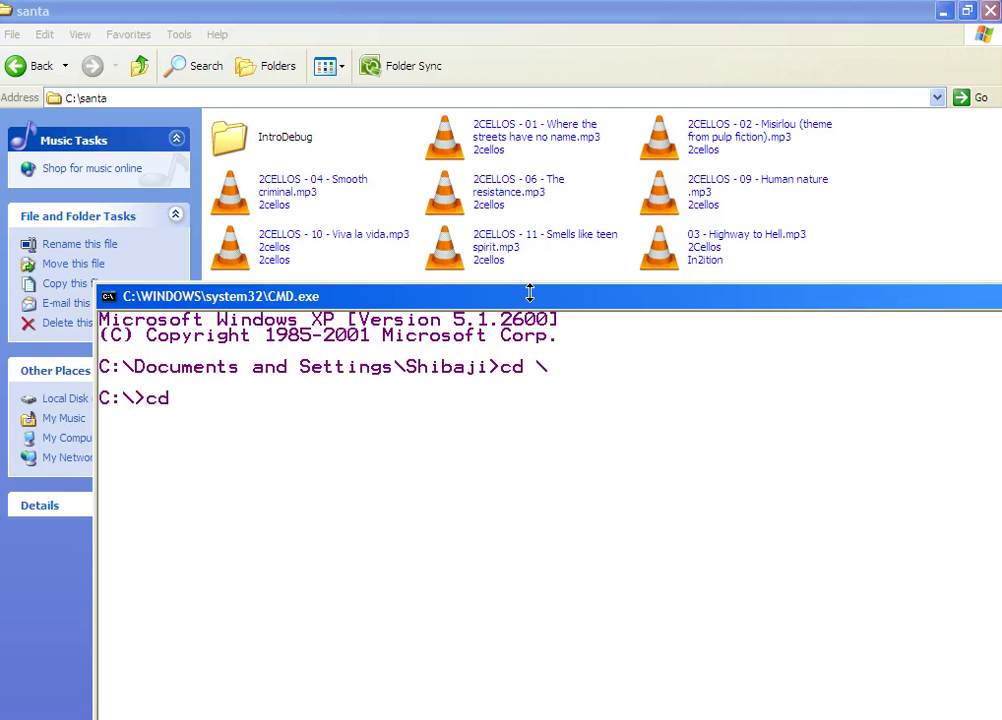
text(santa)
key(Return)
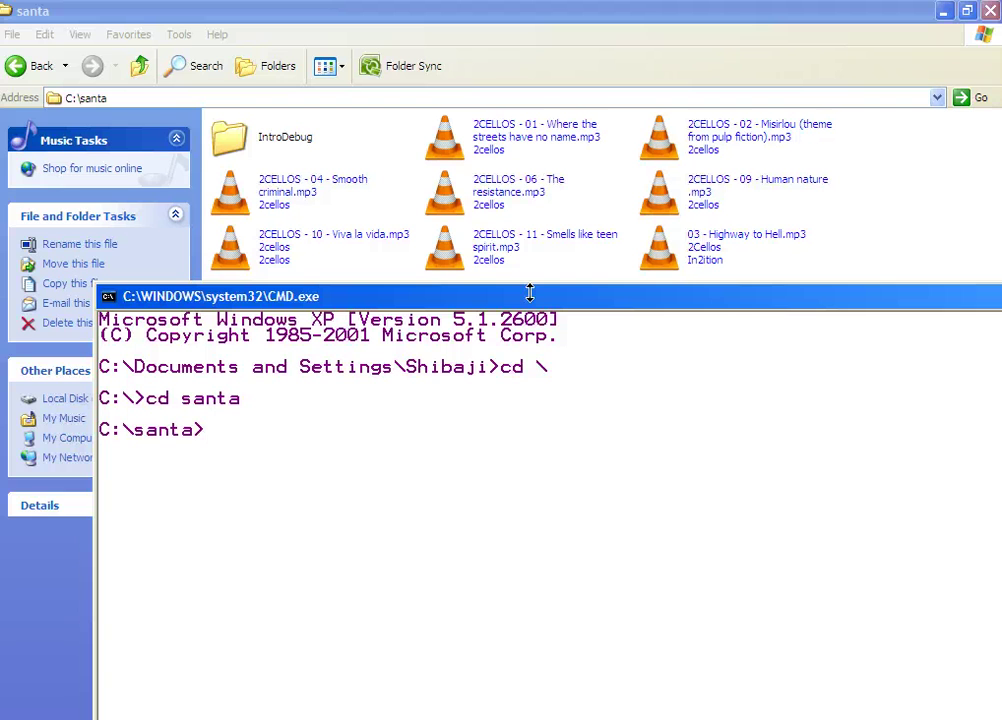
text(dir *.java)
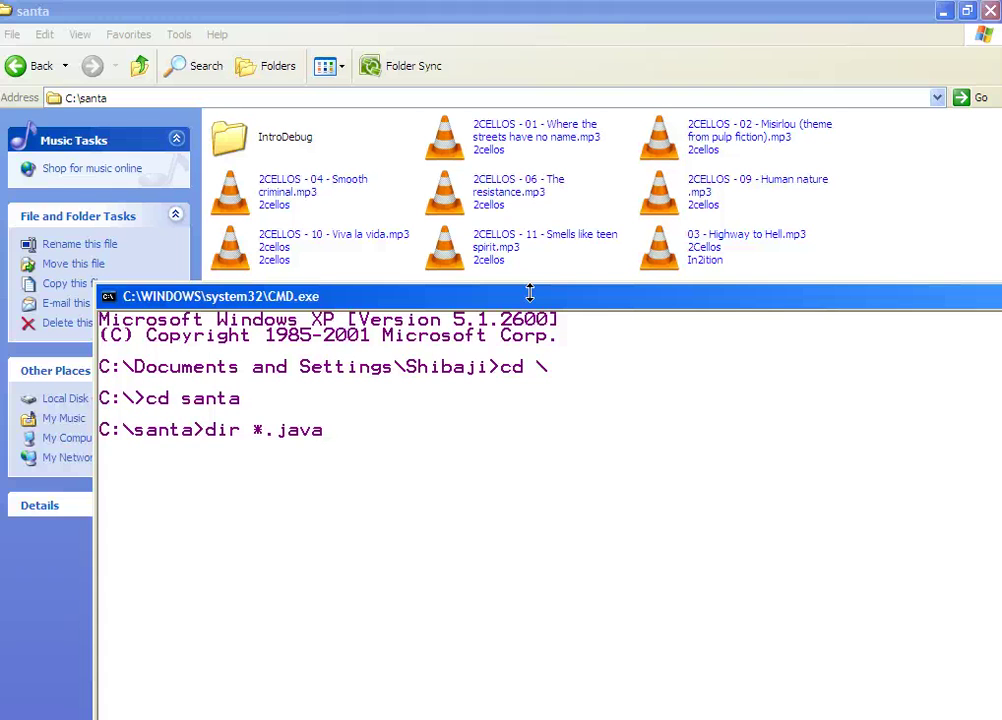
key(Return)
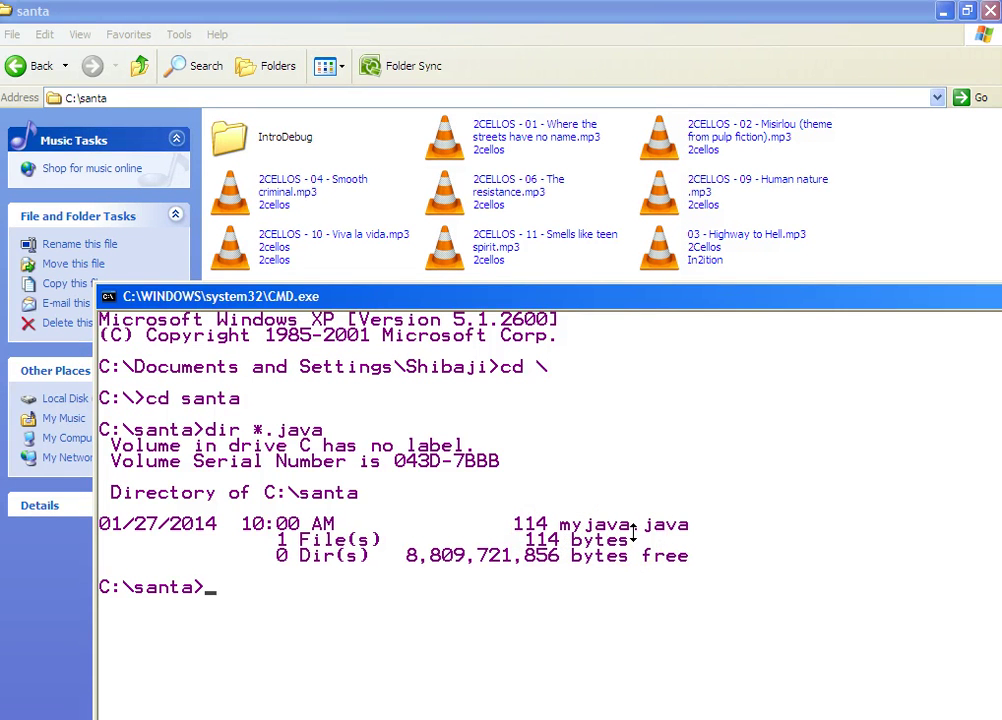
text(avac)
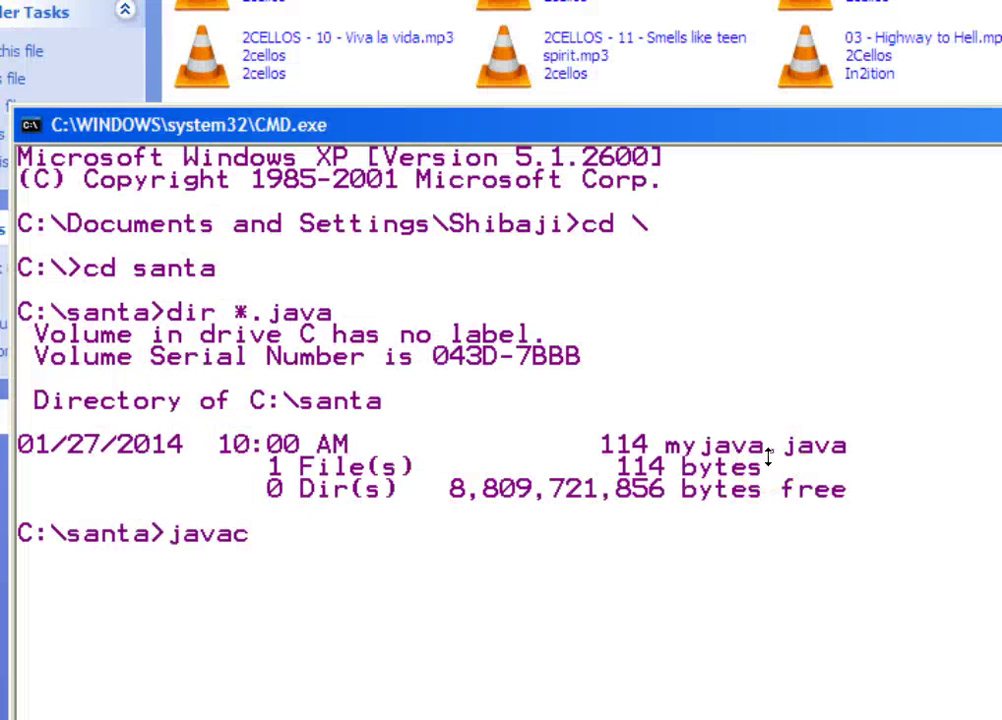
Compile myjava.java with javac, which reports 2 errors at the misspelled 'sttaic' on line 5
key(Tab)
key(Tab)
key(Tab)
key(Tab)
key(Tab)
key(Tab)
key(Tab)
key(Tab)
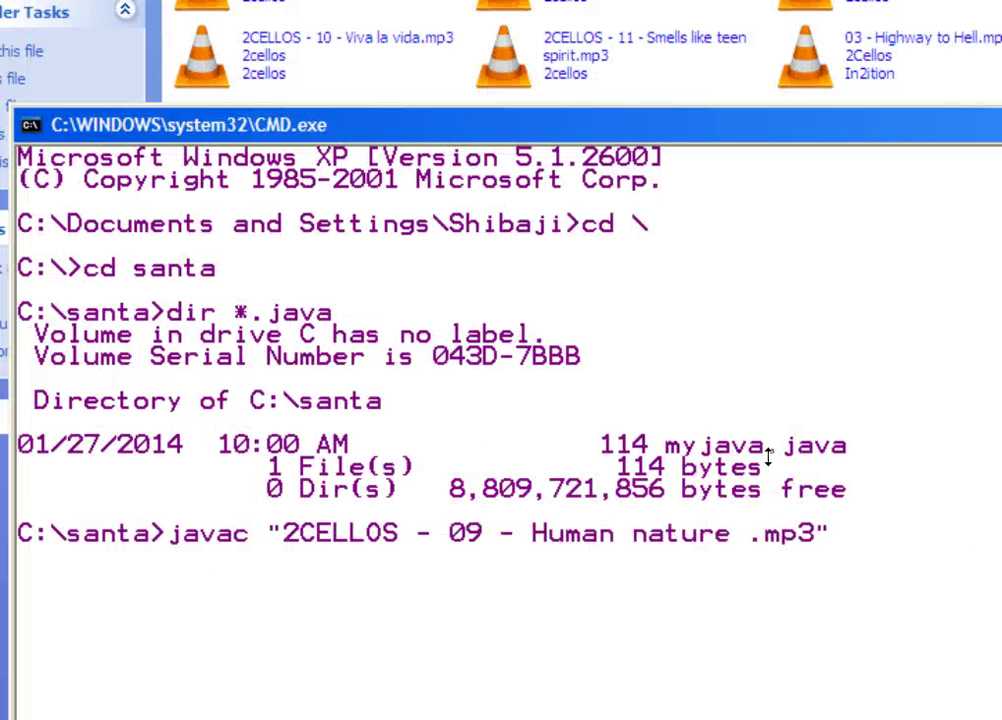
key(BackSpace)
key(BackSpace)
key(BackSpace)
key(BackSpace)
key(BackSpace)
key(BackSpace)
key(BackSpace)
key(BackSpace)
key(BackSpace)
key(BackSpace)
key(BackSpace)
key(BackSpace)
key(BackSpace)
key(BackSpace)
key(BackSpace)
key(BackSpace)
key(BackSpace)
key(BackSpace)
key(BackSpace)
key(BackSpace)
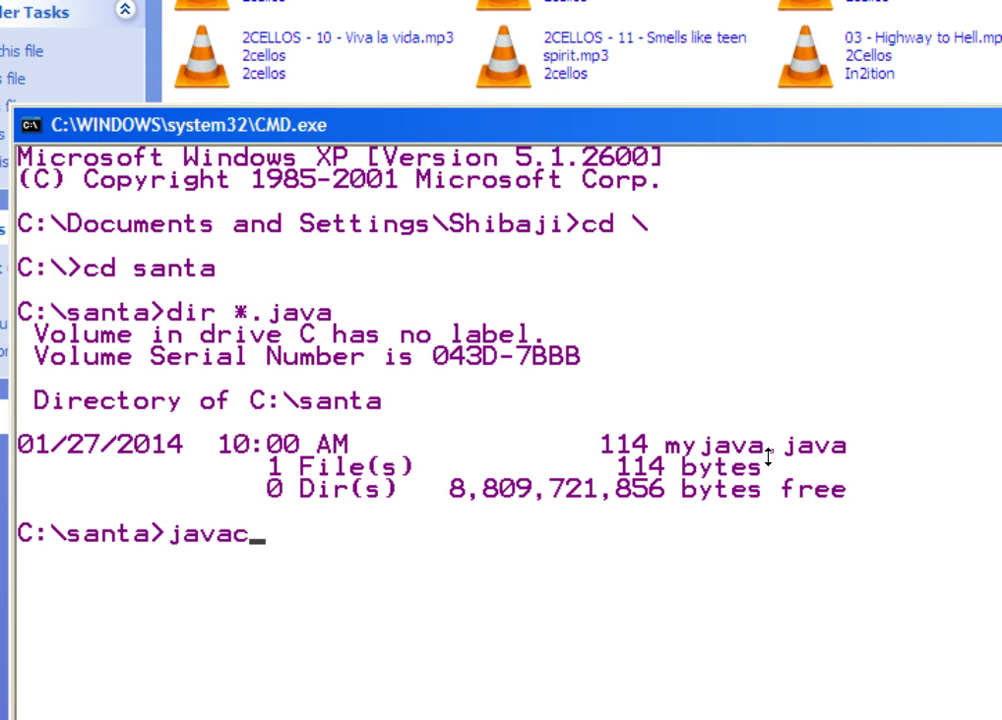
text(my)
key(Tab)
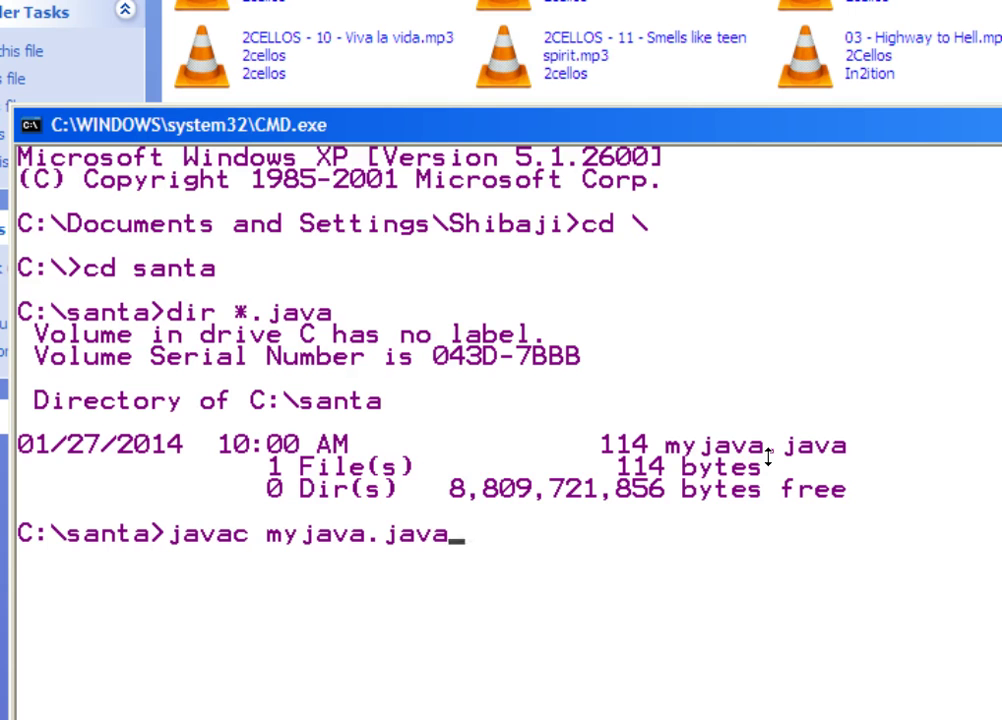
key(Return)
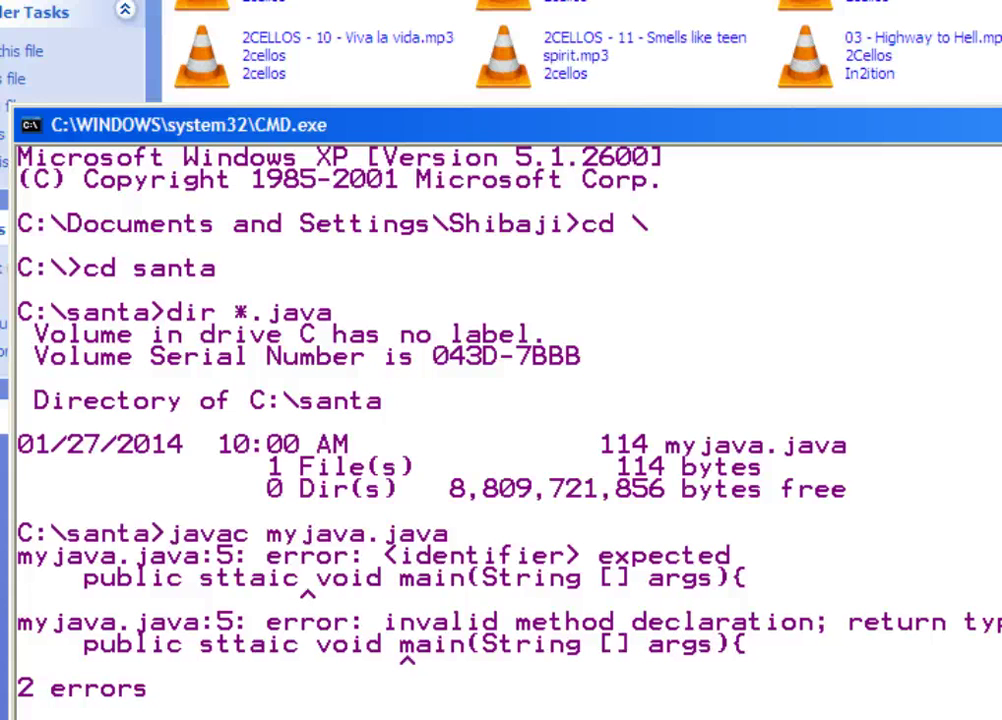
click(401, 716)
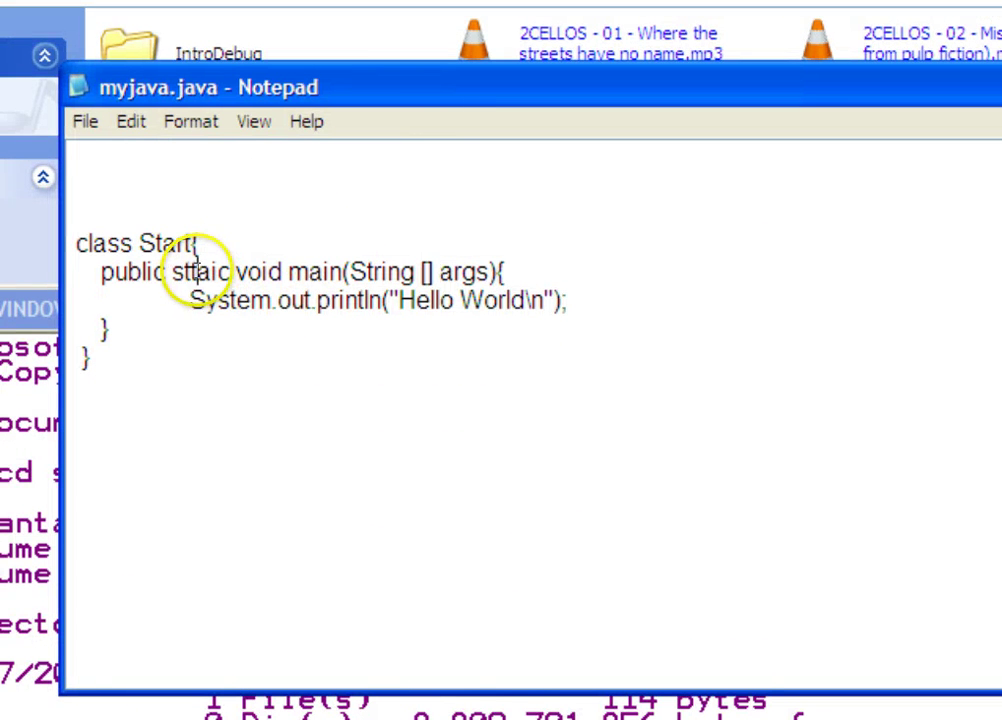
Correct 'sttaic' to 'static' in myjava.java and save the file in Notepad
key(BackSpace)
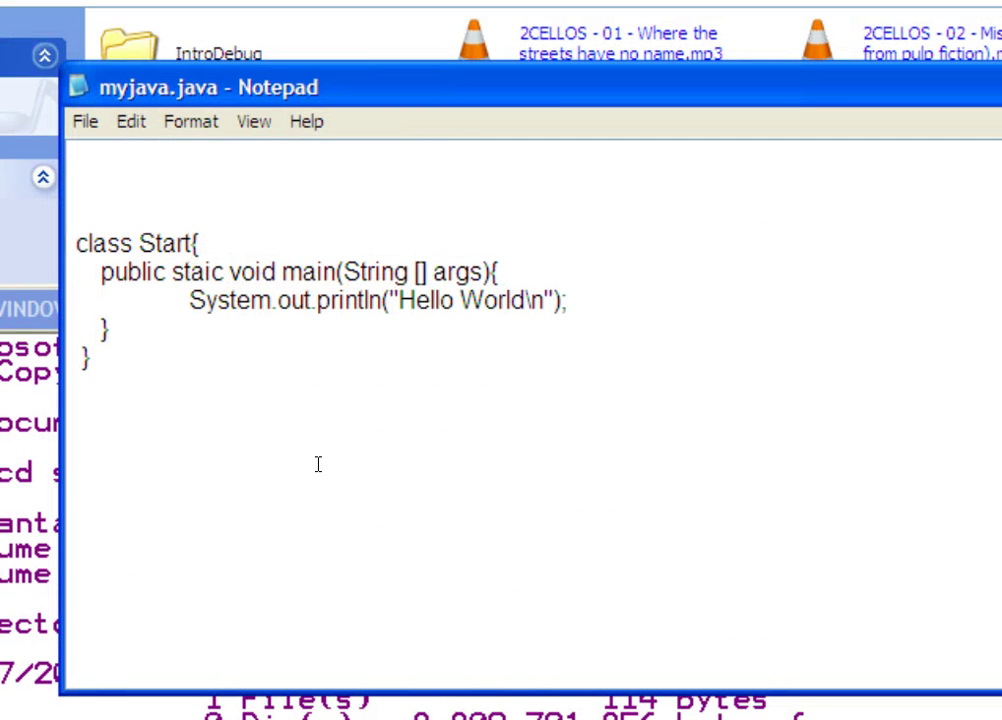
key(Right)
text(t)
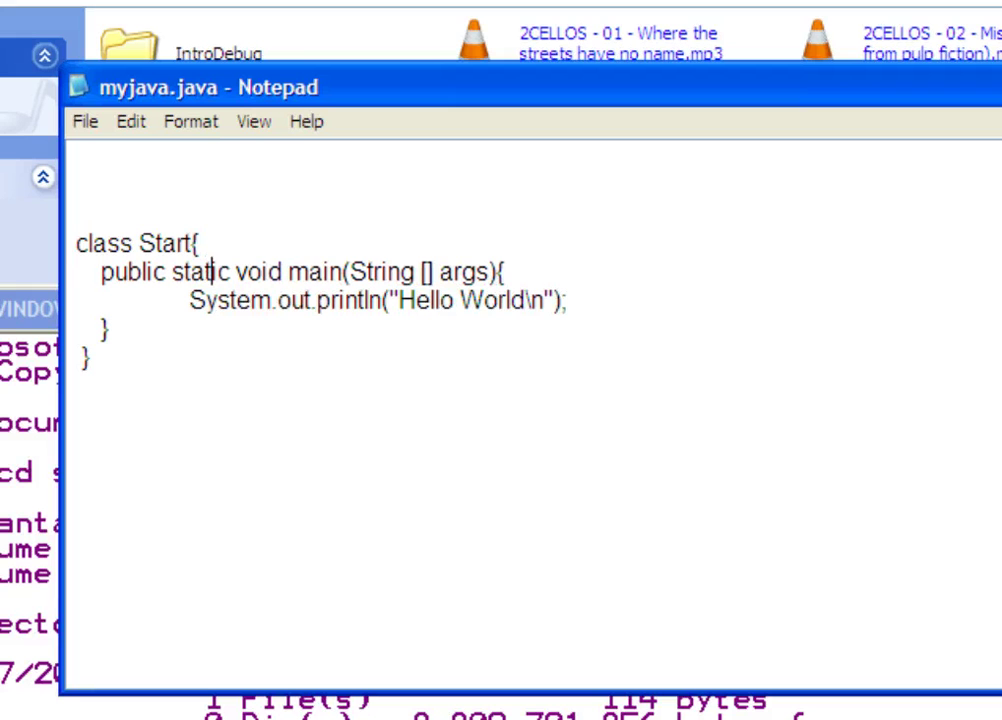
click(88, 123)
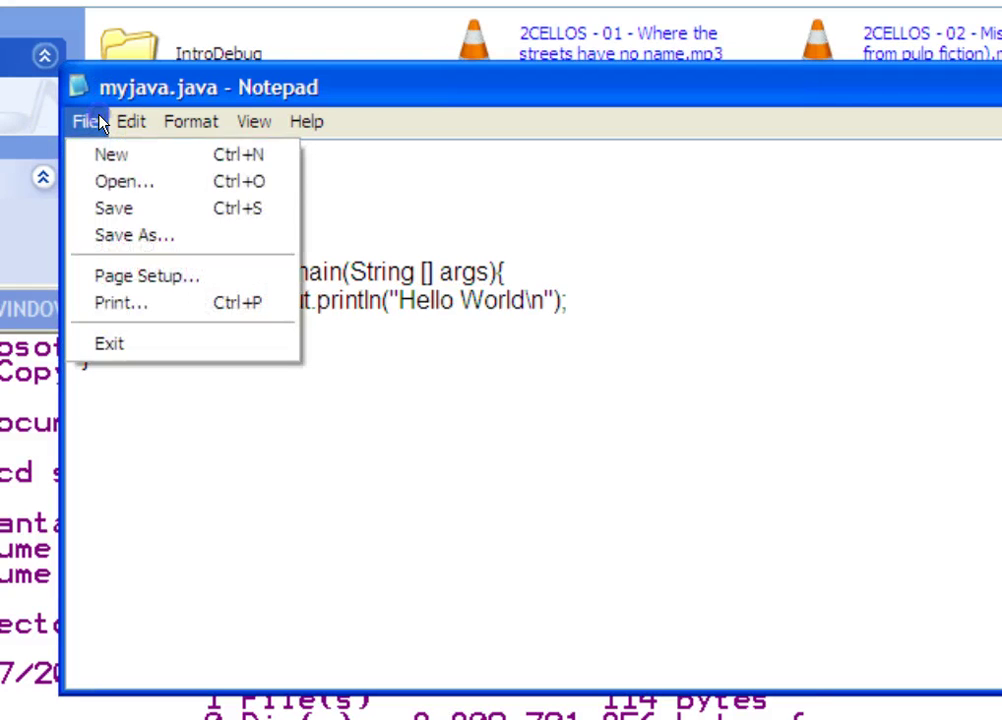
click(112, 208)
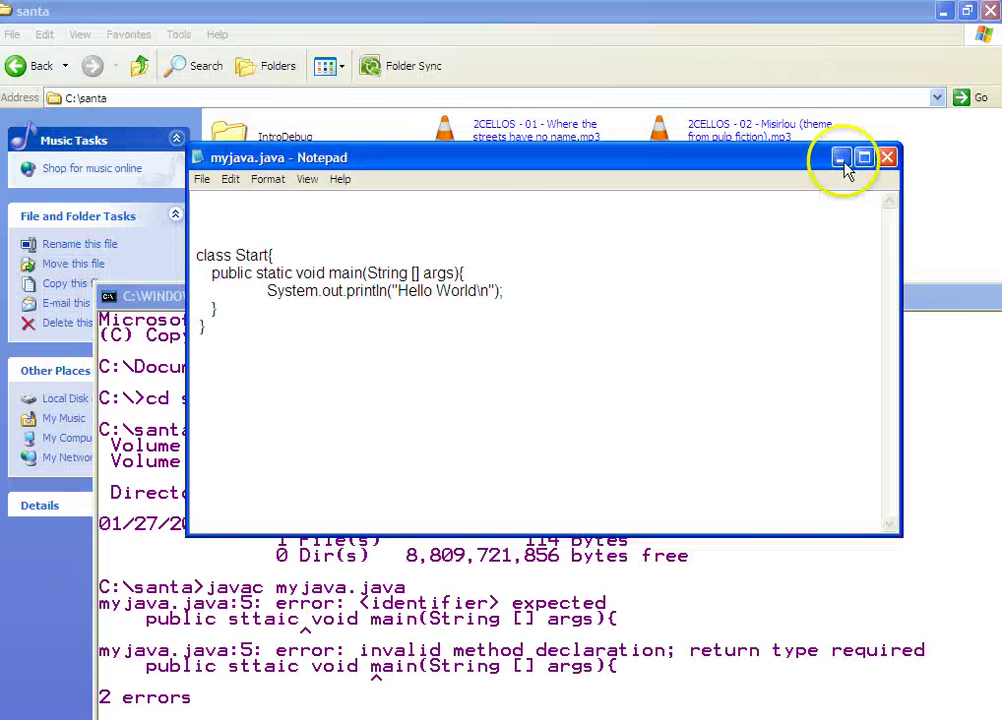
Clear the console with cls and rerun javac myjava.java, which now compiles without errors
click(843, 159)
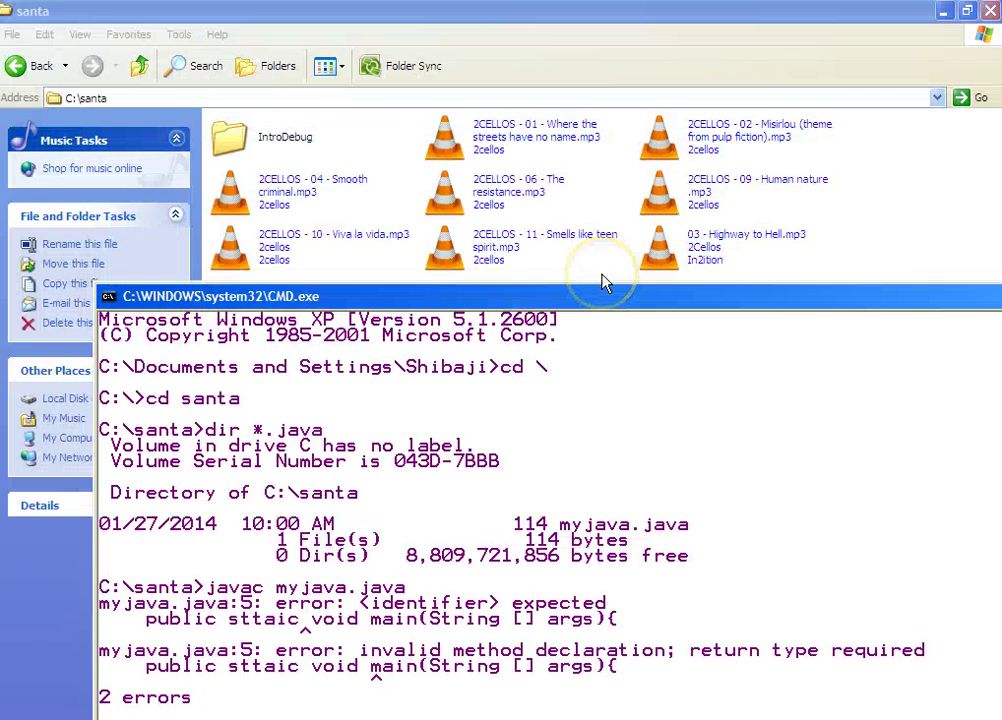
text(cls)
key(Return)
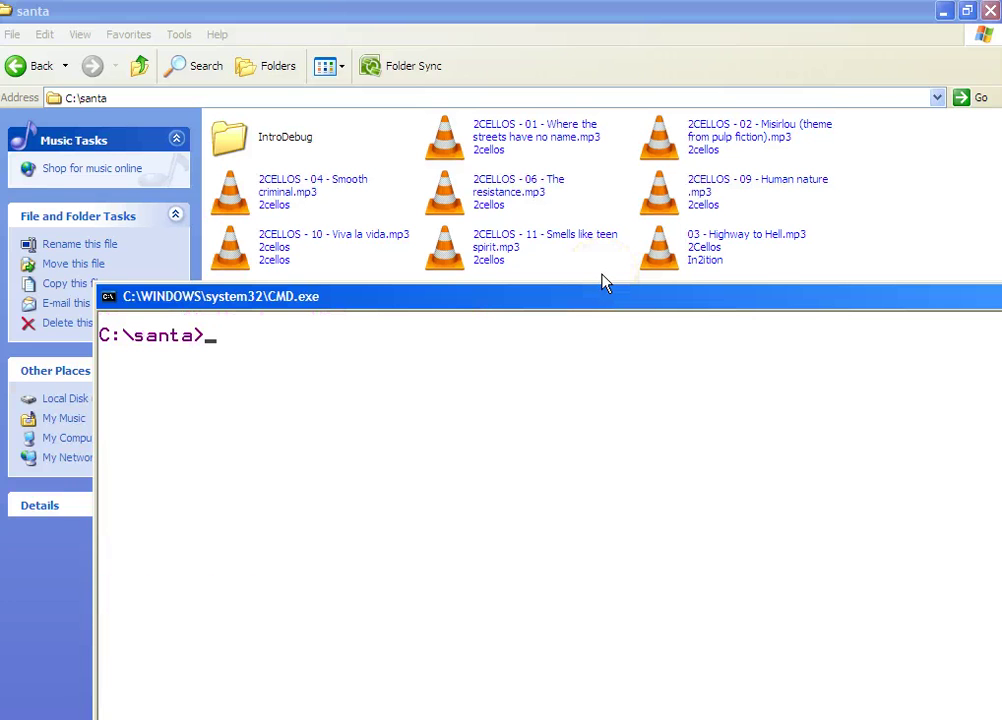
text(cls)
key(Up)
key(Up)
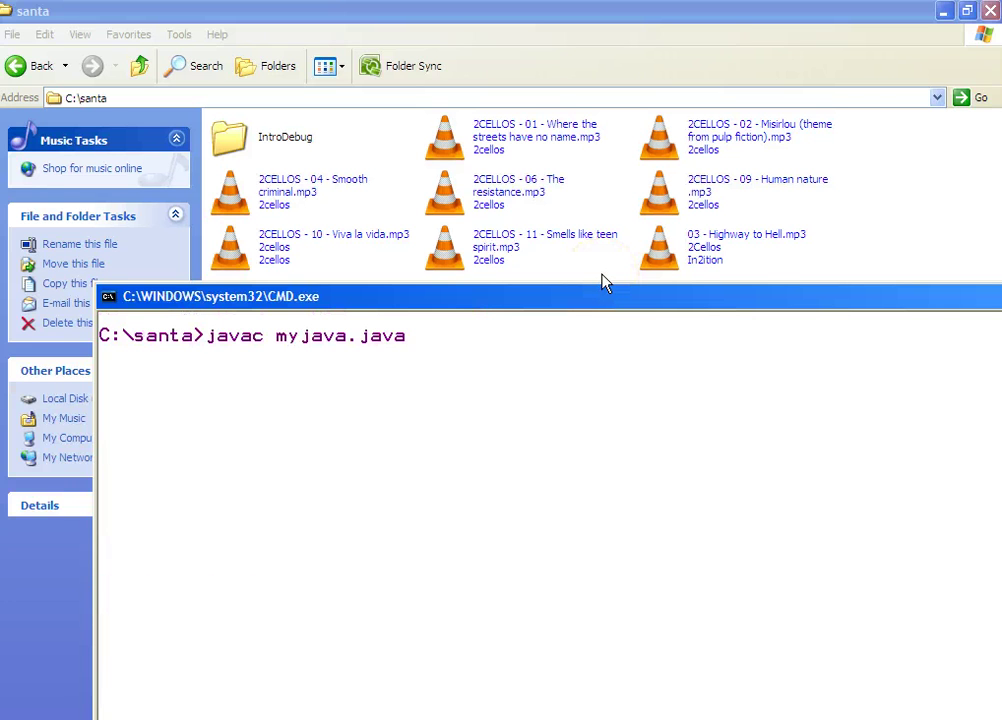
click(273, 615)
key(Return)
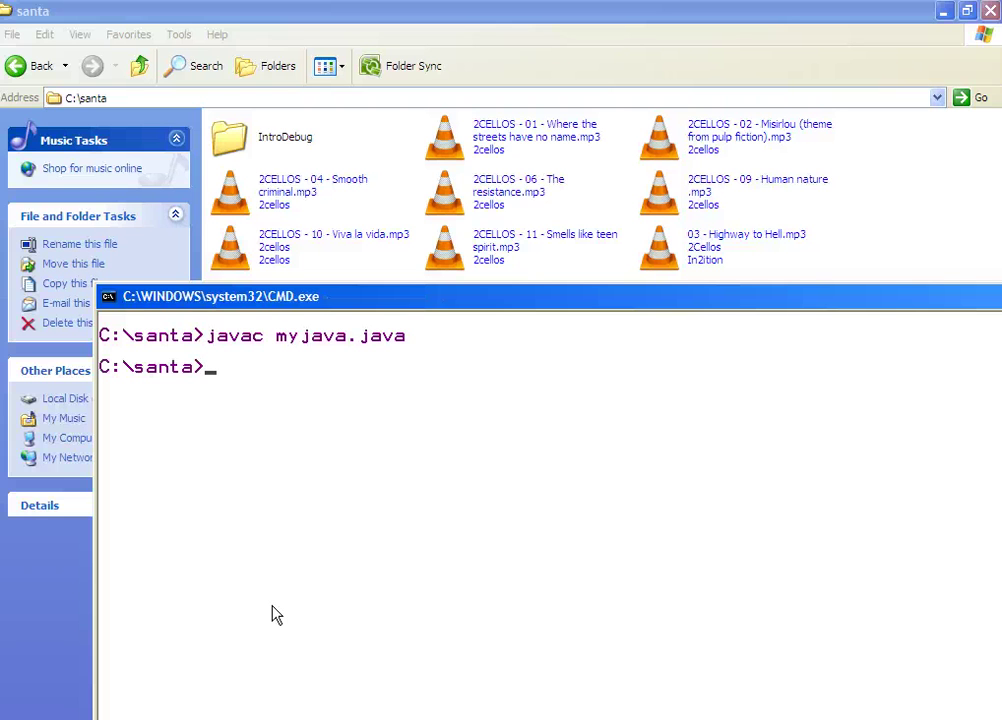
drag(713, 312, 693, 552)
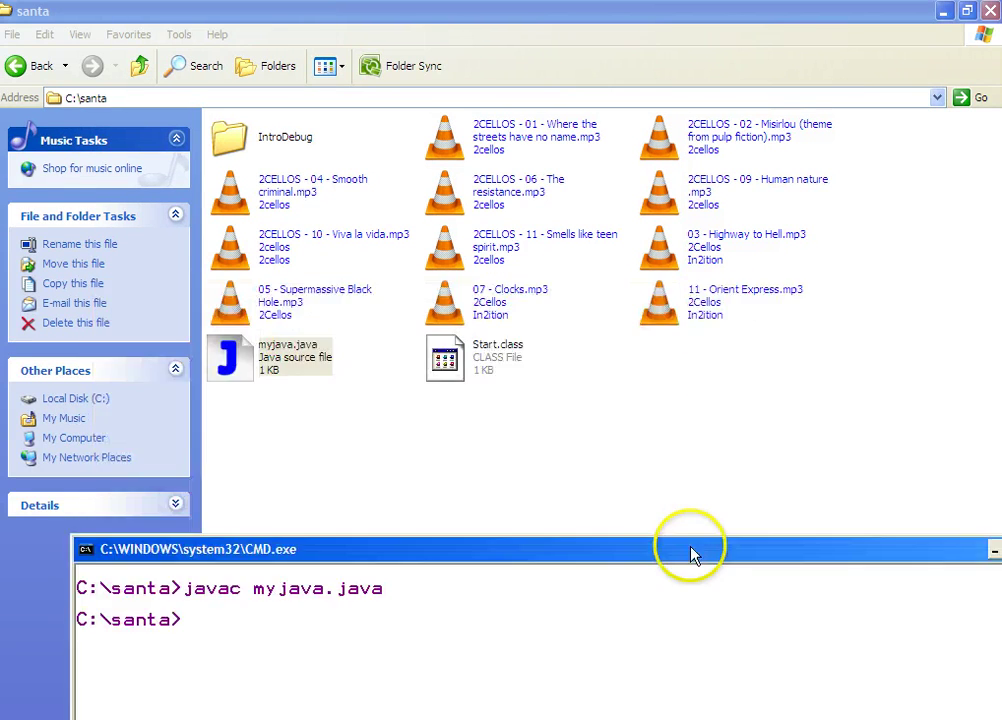
click(483, 352)
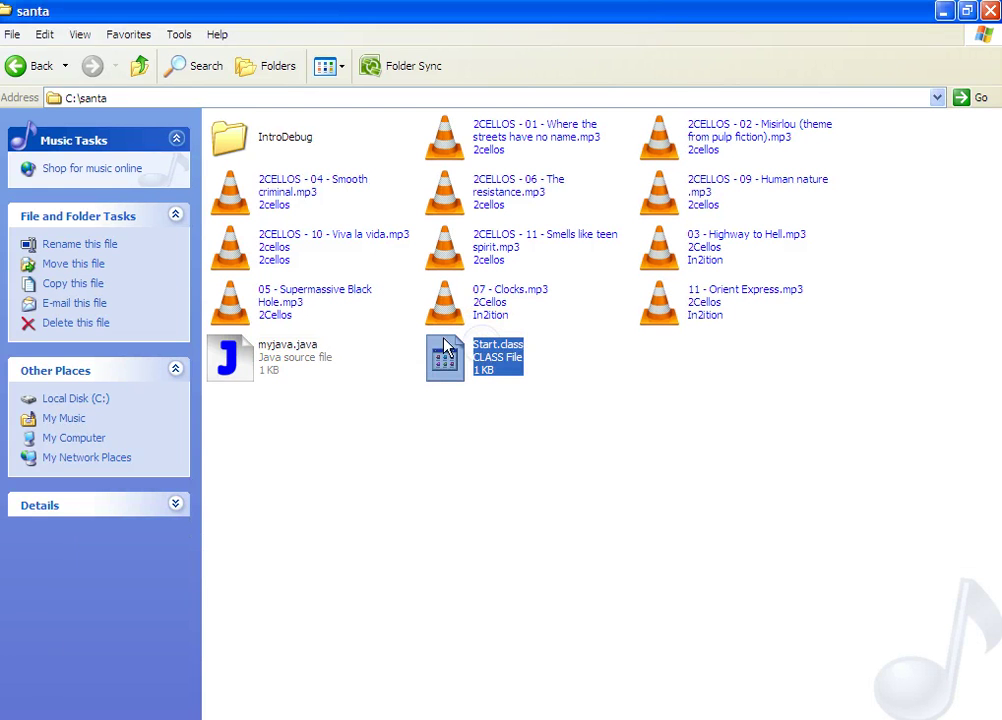
click(275, 372)
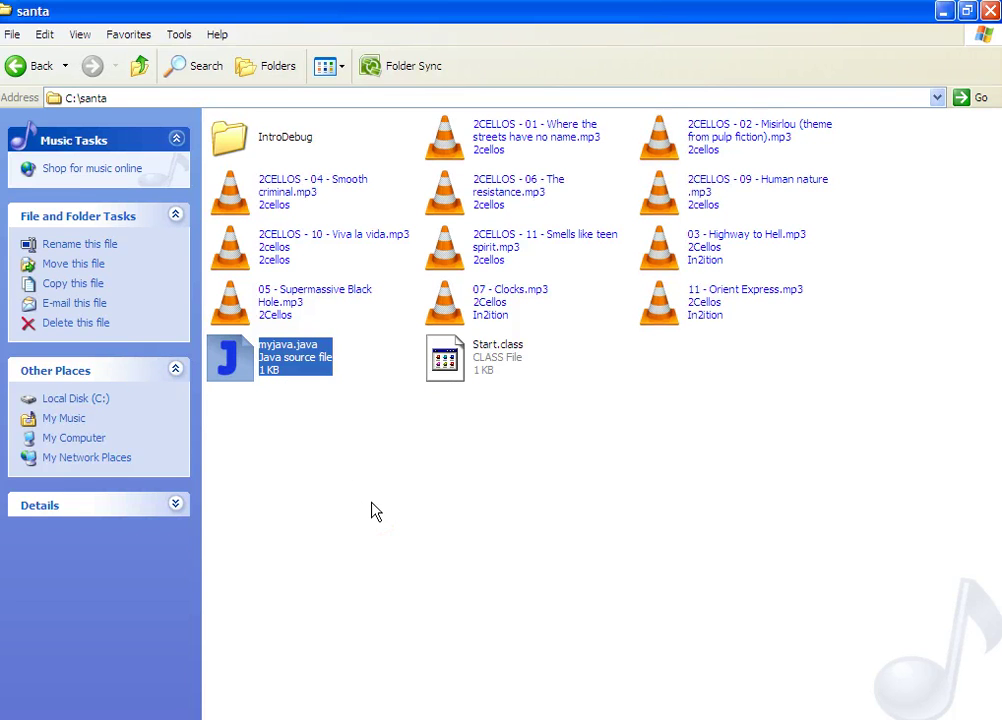
key(Return)
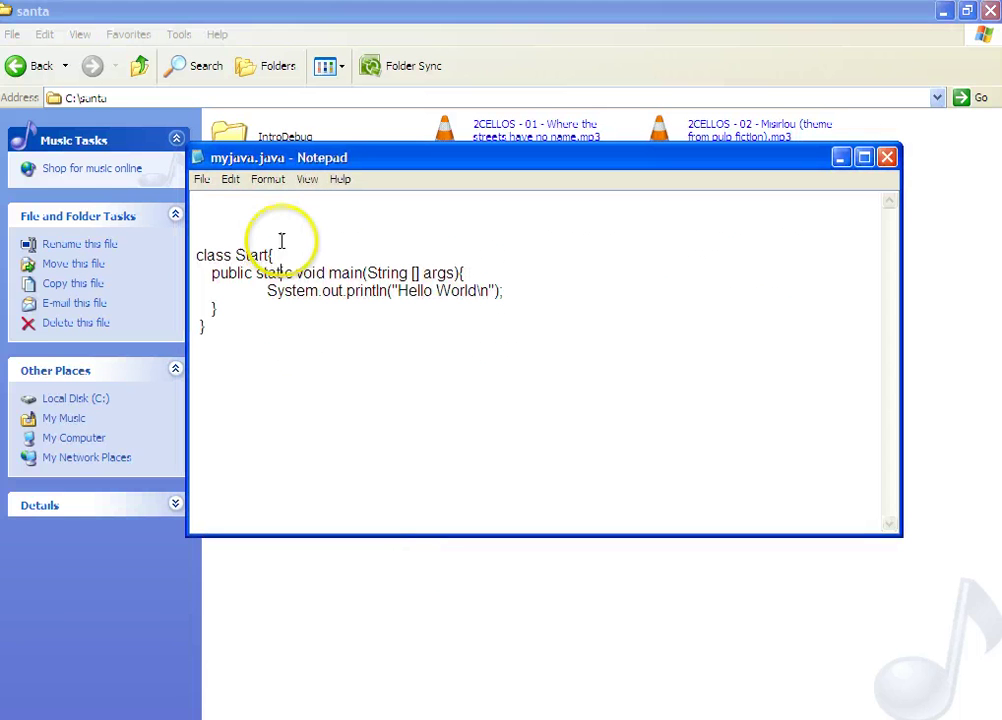
drag(266, 255, 236, 255)
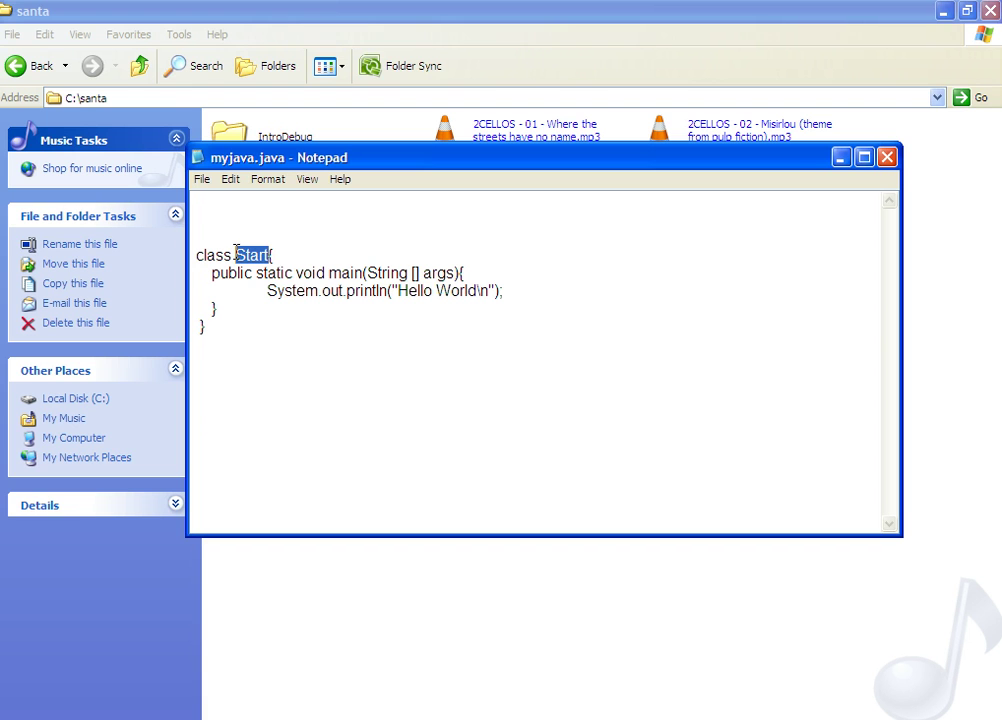
click(840, 159)
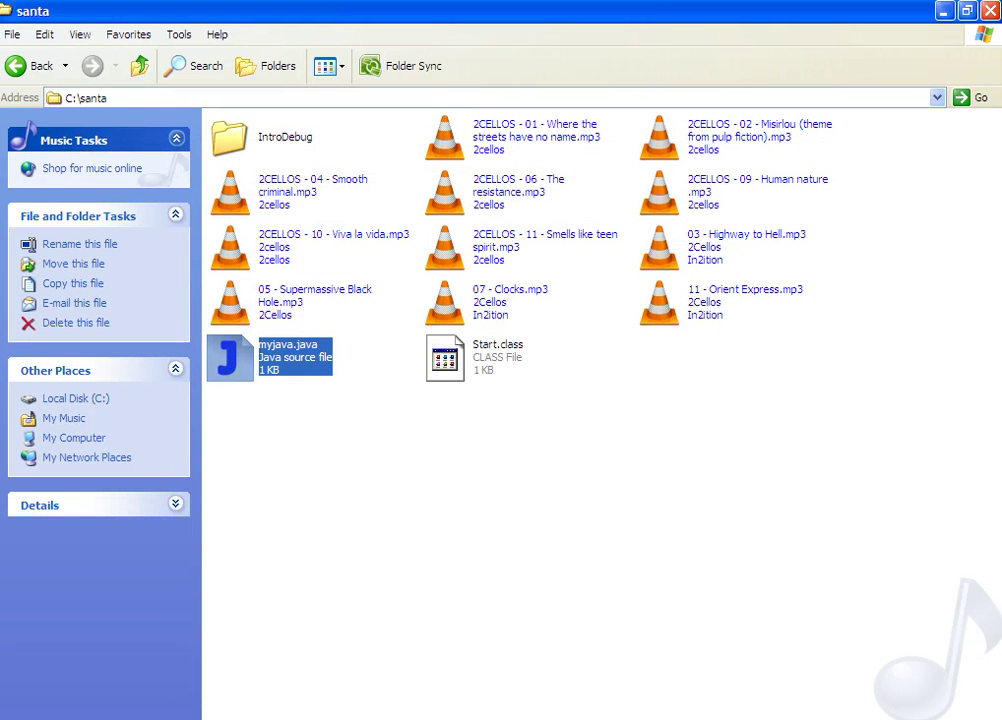
key(alt+Tab)
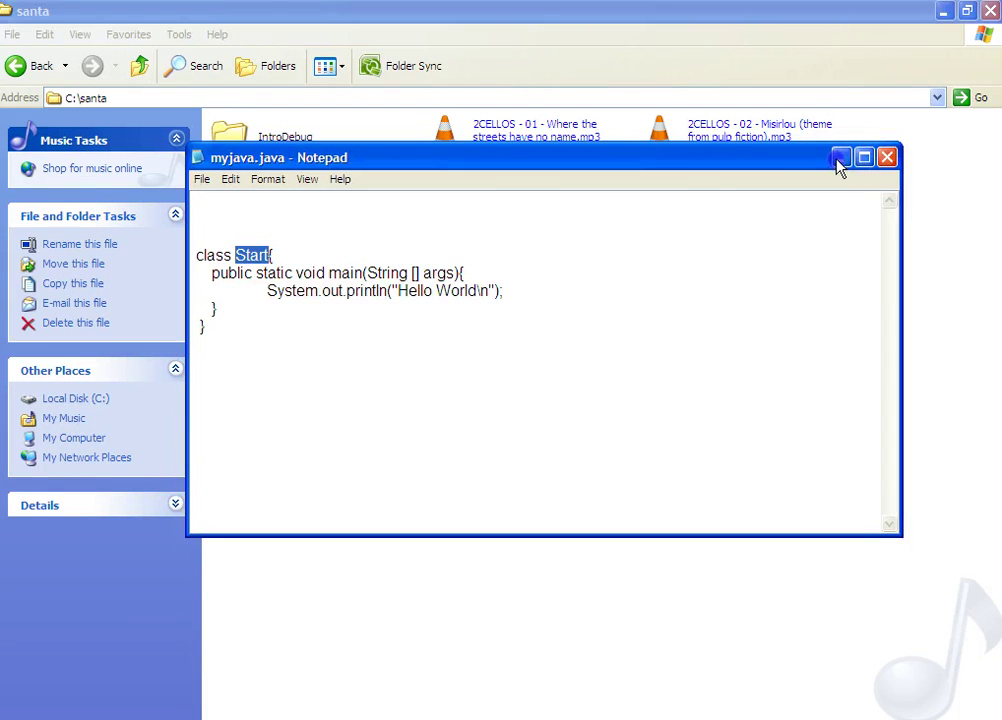
click(838, 160)
key(alt+Tab)
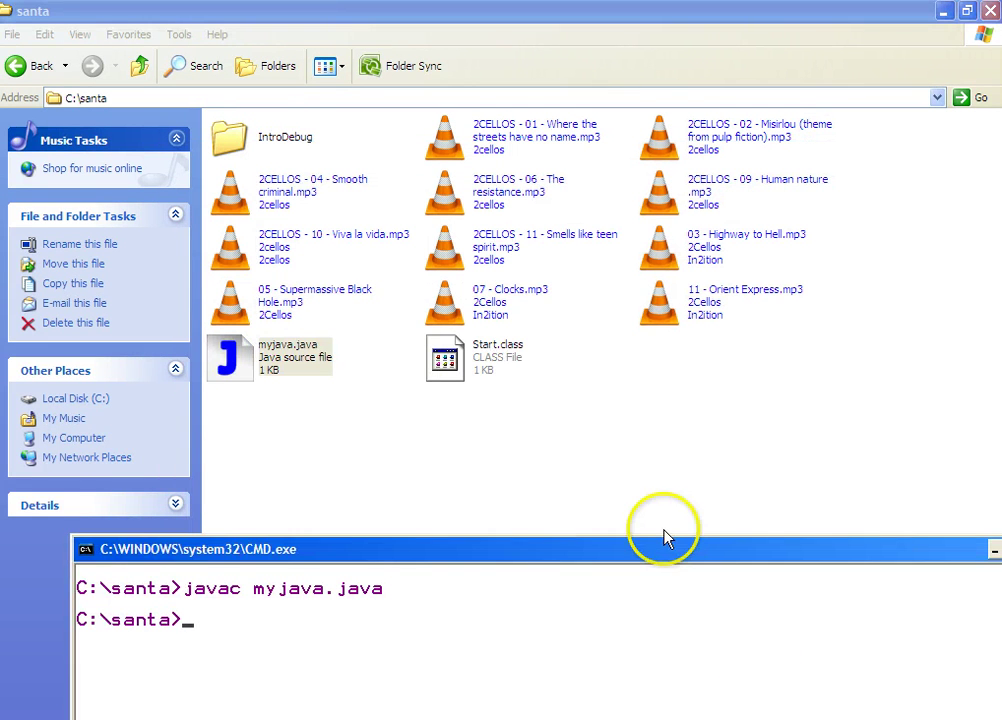
Run 'java Start' in C:\santa to print Hello World, then move the console window up
text(java)
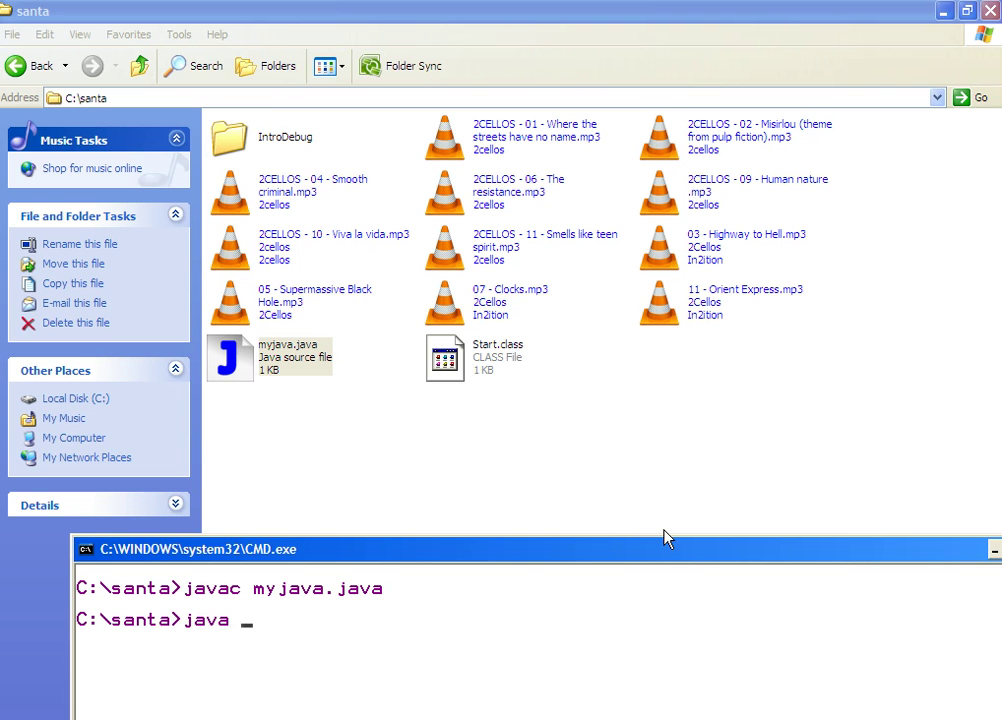
text( Start.)
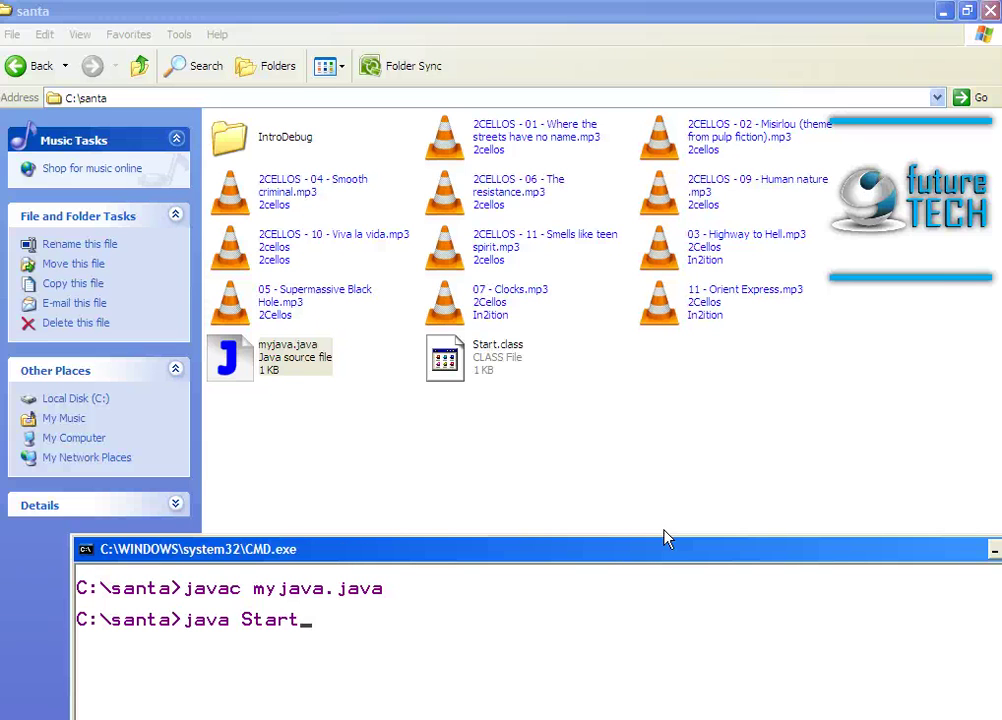
key(Return)
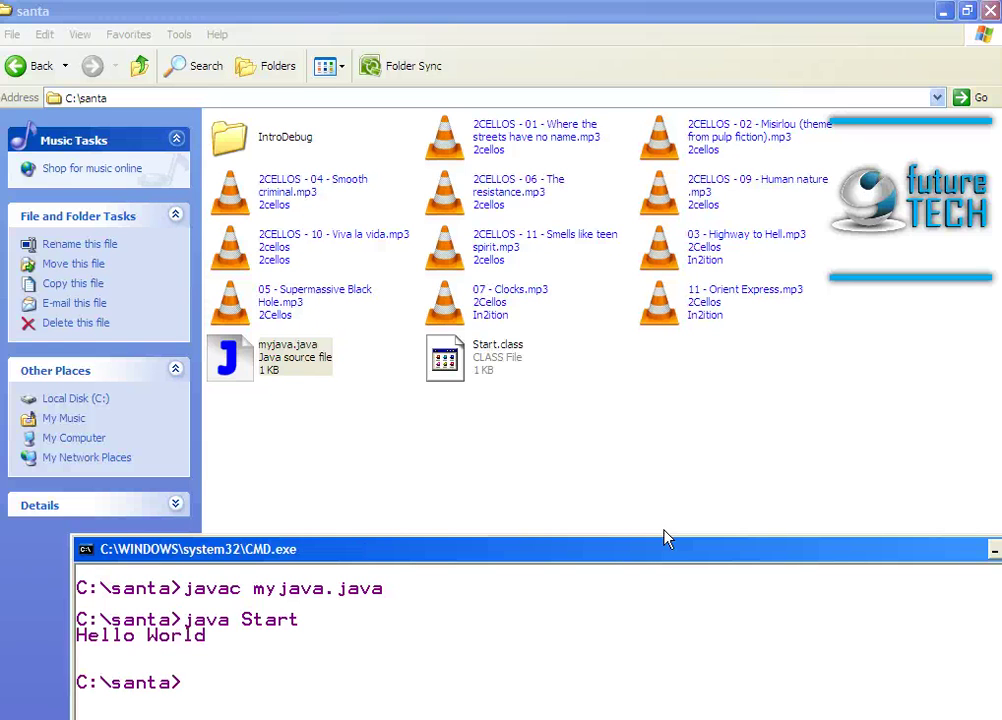
drag(951, 540, 652, 352)
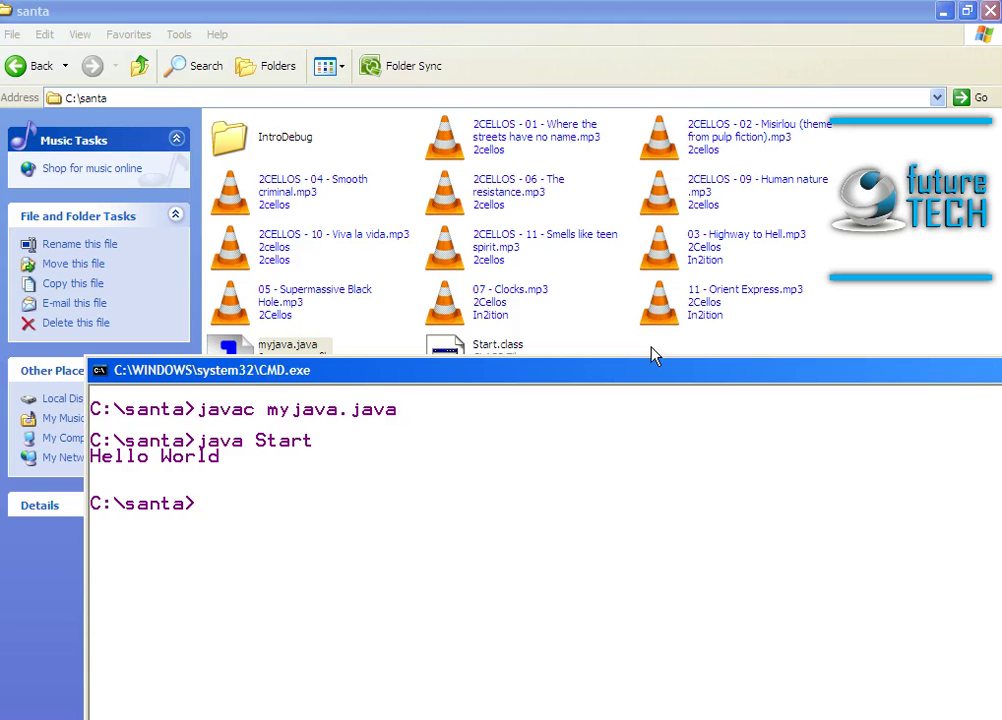
click(231, 476)
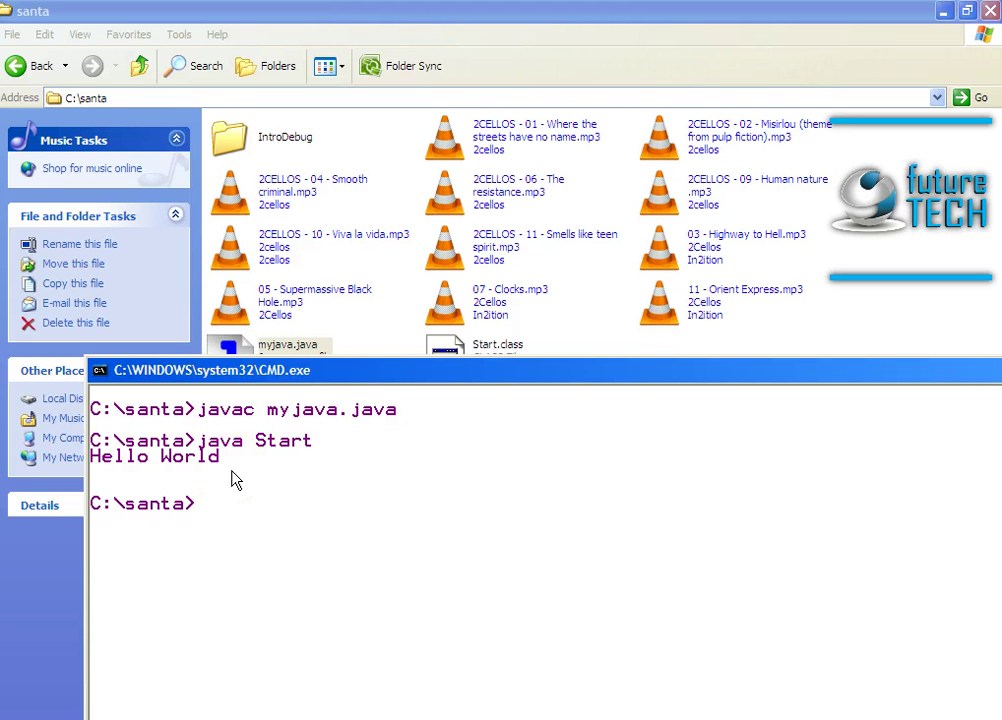